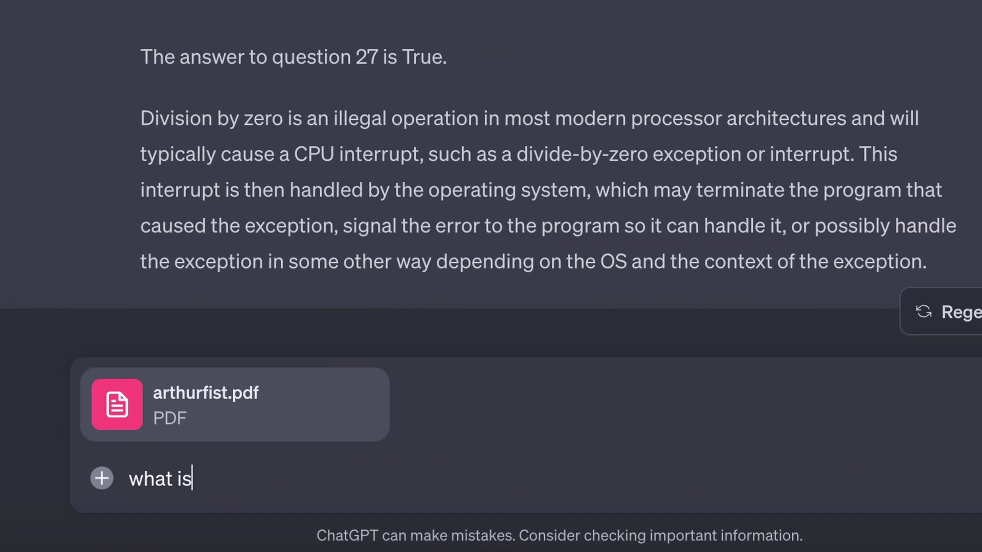
Send 'what image is in this pdf?' with arthurfist.pdf attached and expand the reply's analysis code.
type("pdf?")
key("Return")
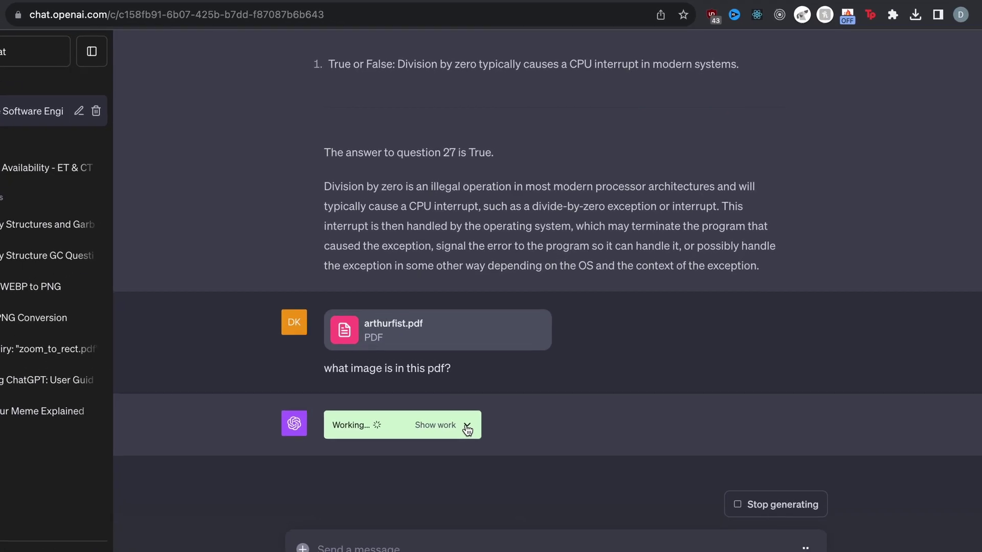
left_click(467, 428)
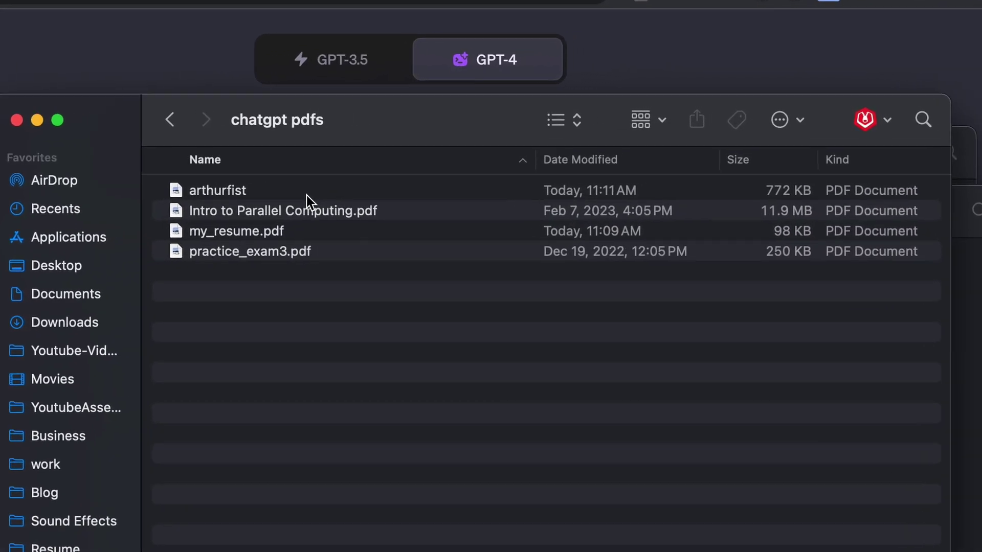
Quick Look my_resume.pdf and scroll through its contents.
left_click(515, 179)
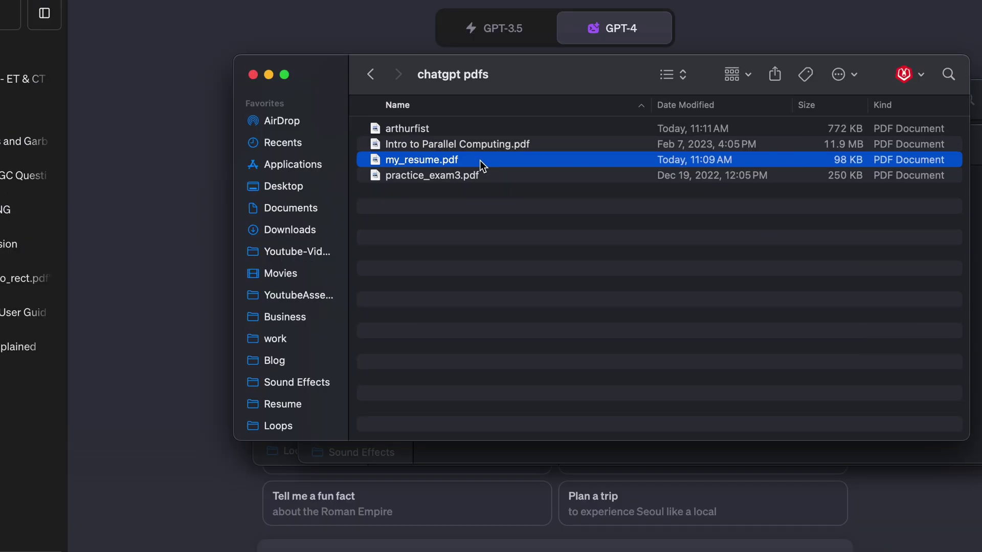
key("space")
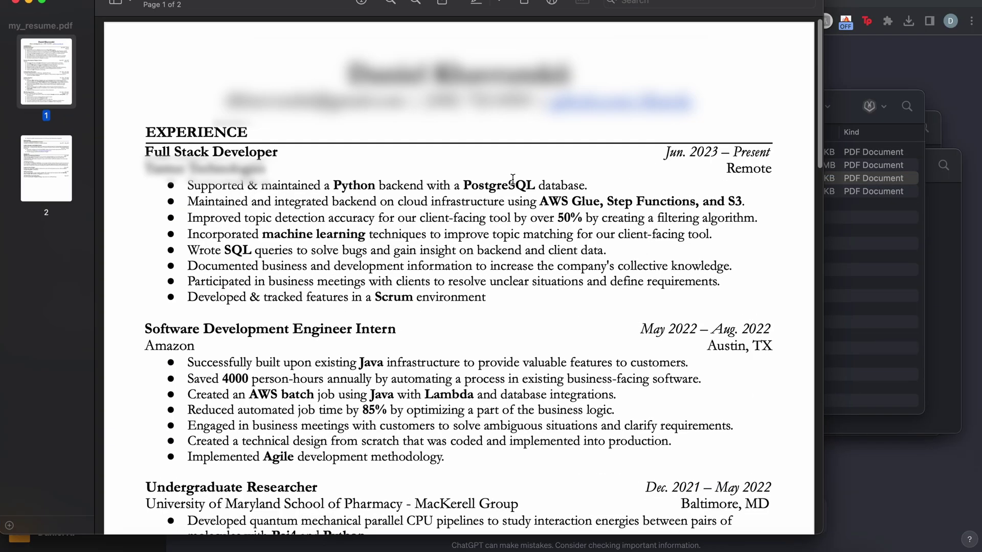
scroll(578, 296, "down", 5)
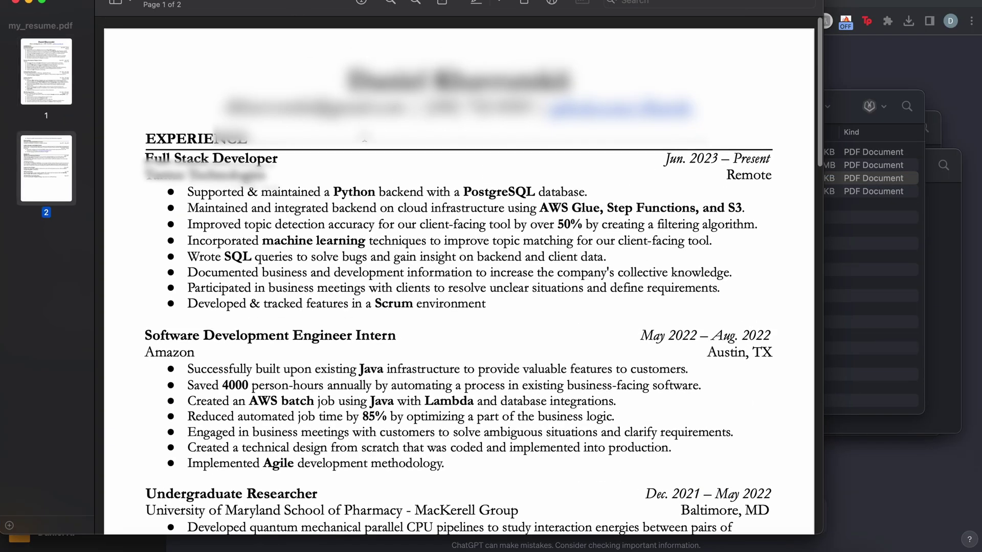
Attach my_resume.pdf and type 'is this a good candidate for a software engineering'.
scroll(577, 296, "up", 3)
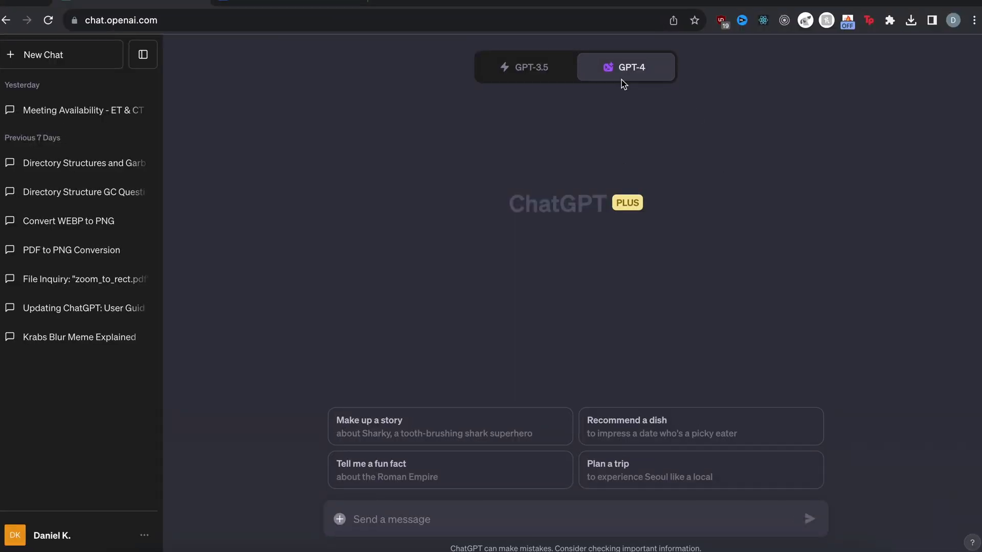
mouse_move(621, 79)
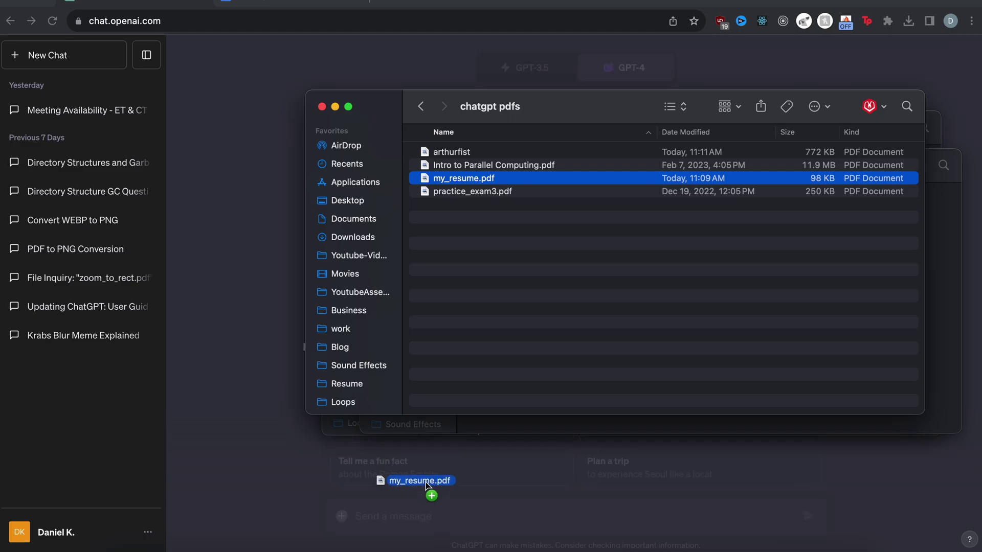
left_click_drag(428, 486, 427, 502)
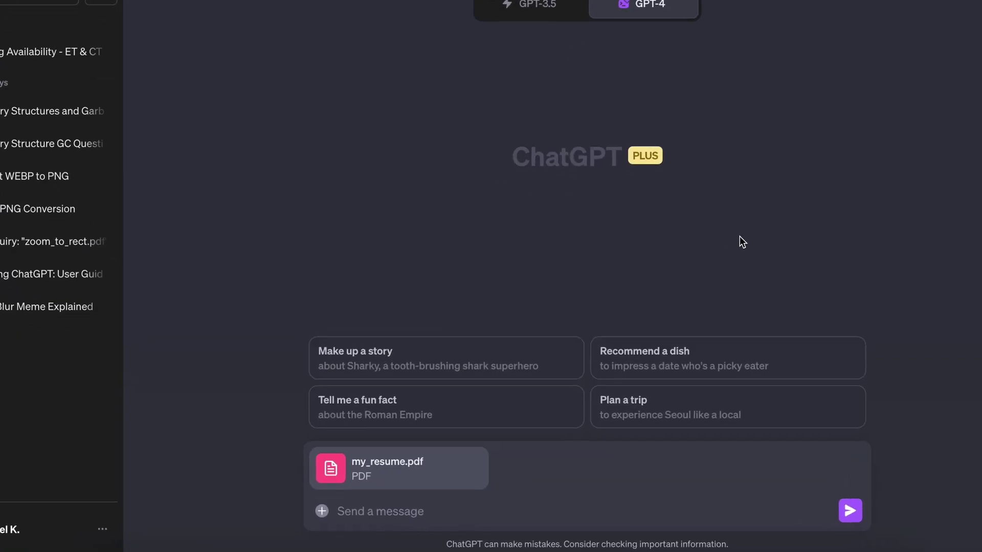
type("is this a ")
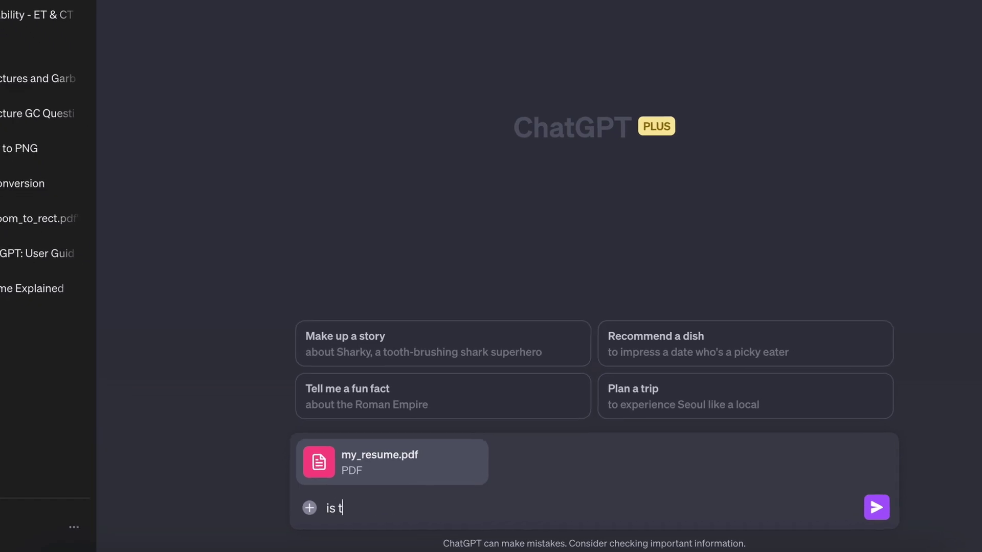
type("good candidate fo")
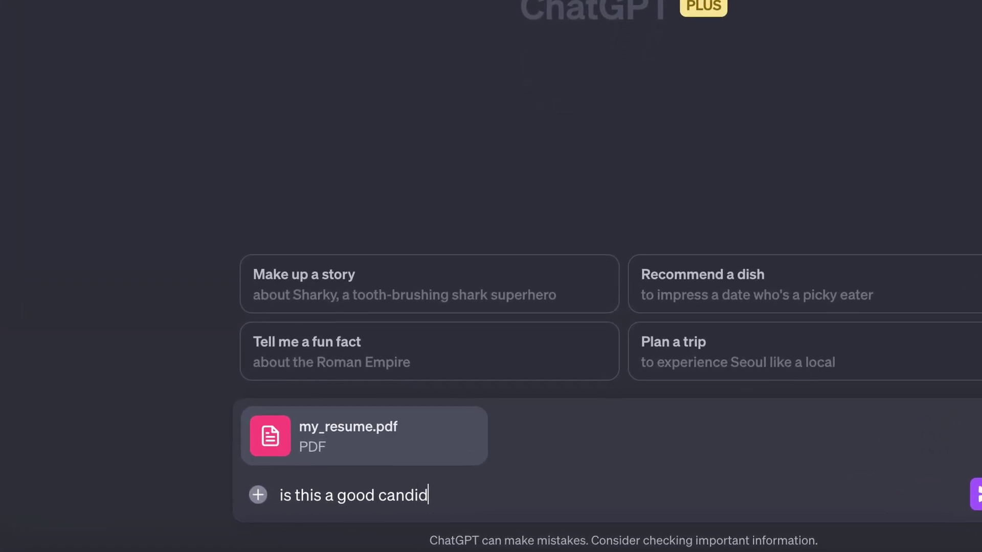
type("r a software engineer")
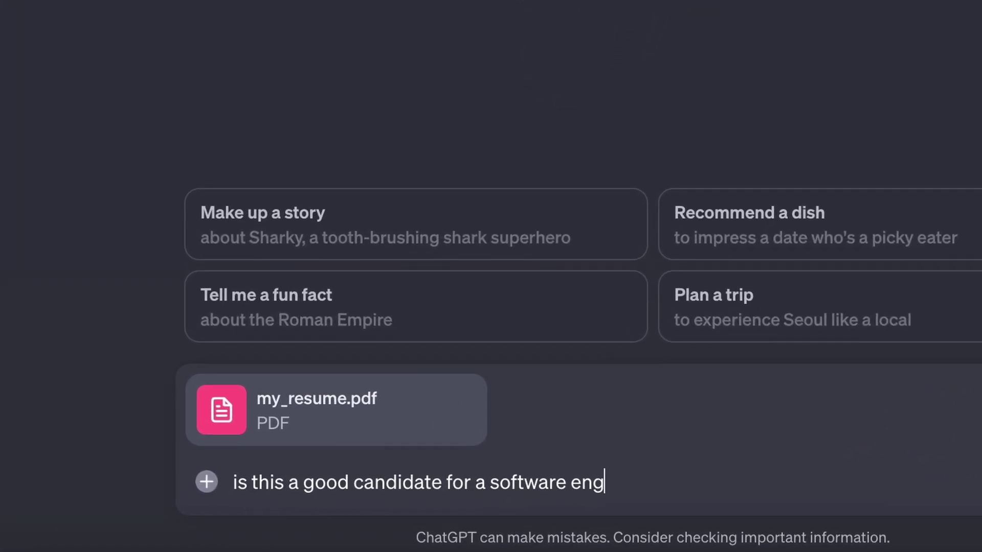
type("ing")
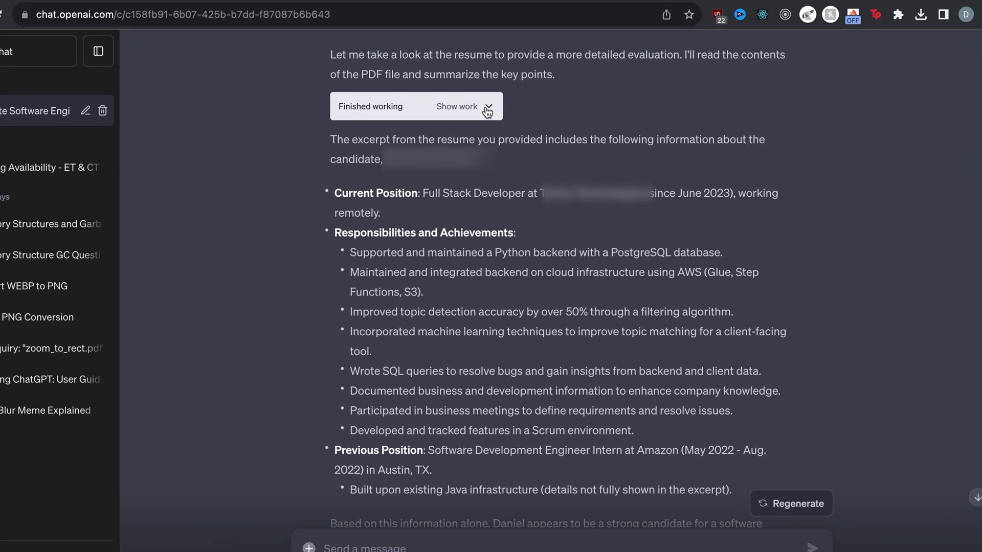
left_click(467, 109)
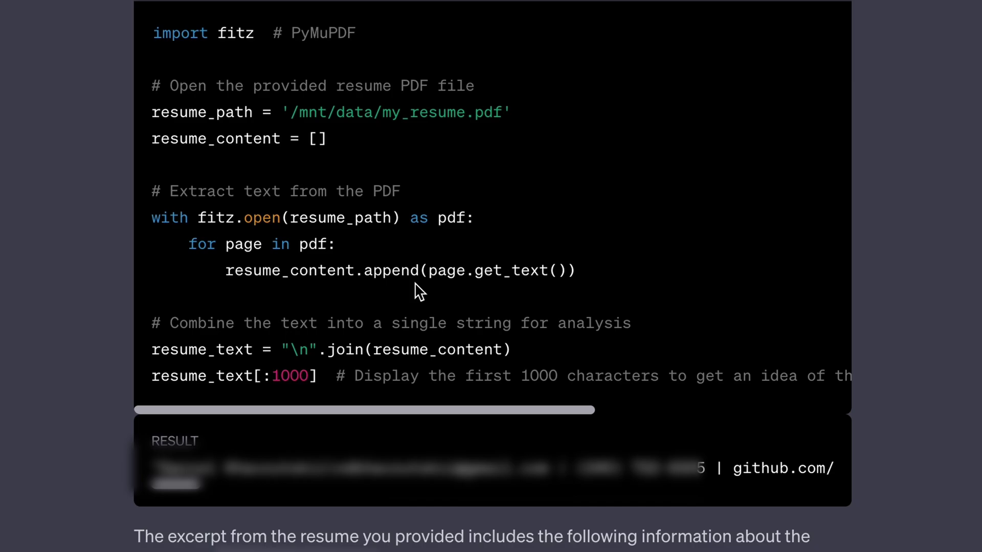
scroll(419, 291, "down", 2)
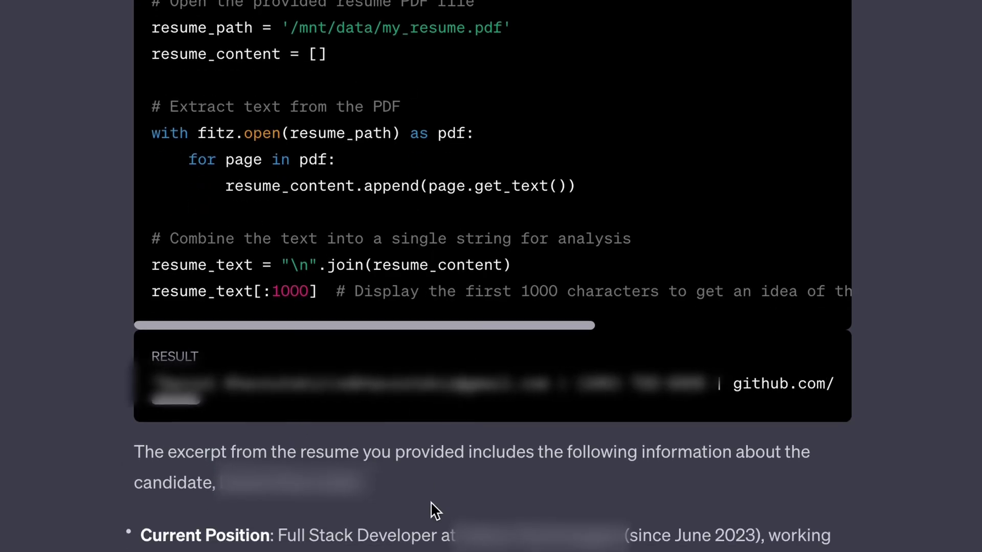
scroll(431, 502, "down", 4)
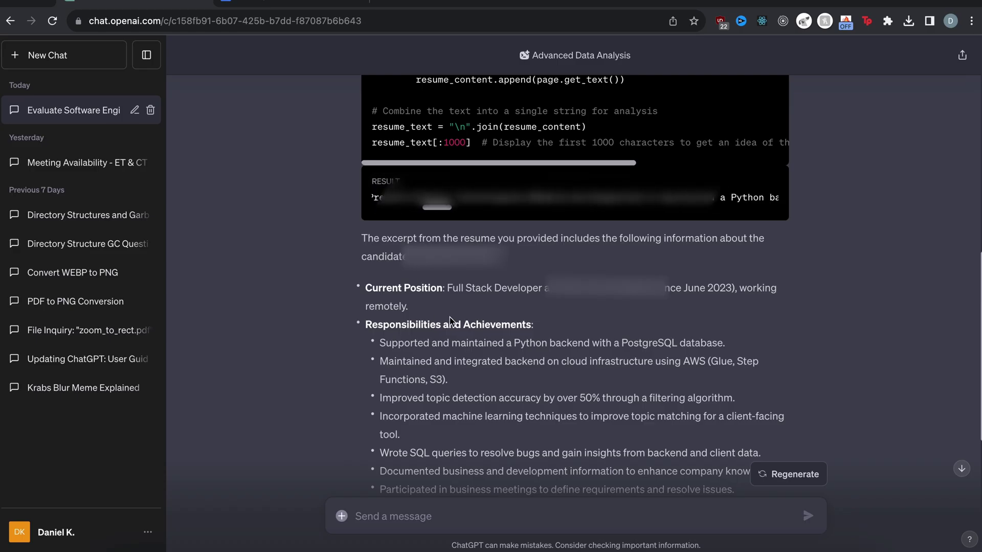
scroll(466, 317, "down", 4)
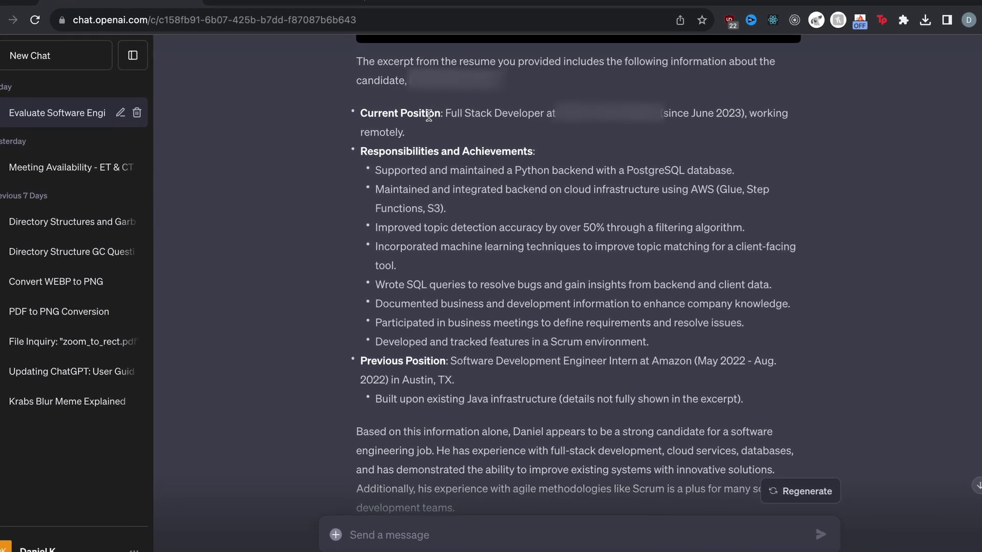
scroll(429, 114, "down", 1)
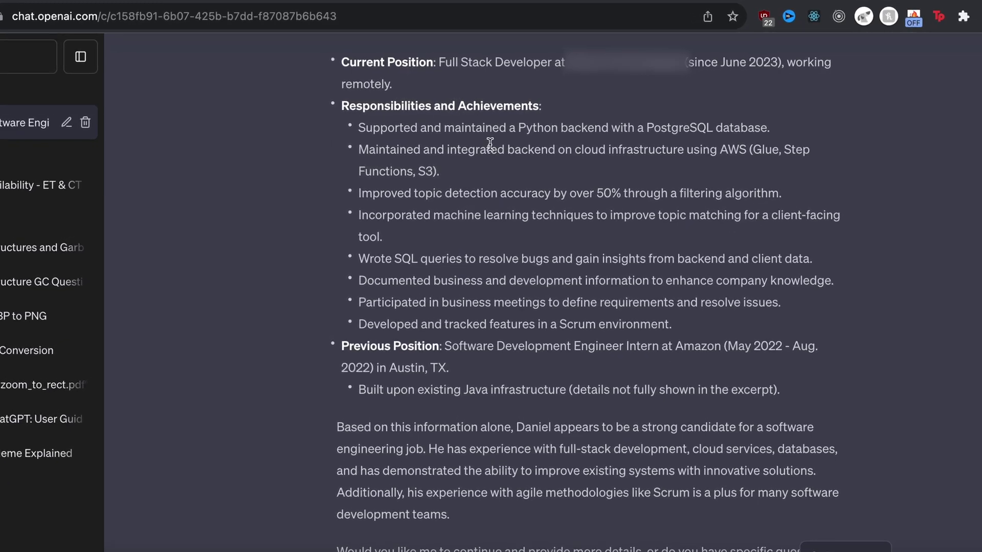
scroll(489, 145, "down", 1)
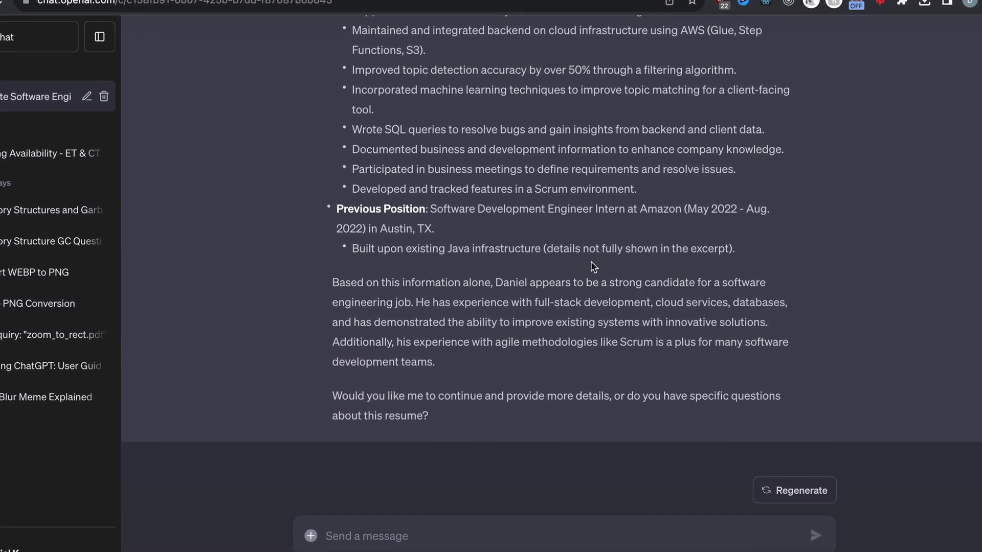
left_click_drag(602, 282, 779, 283)
left_click(345, 321)
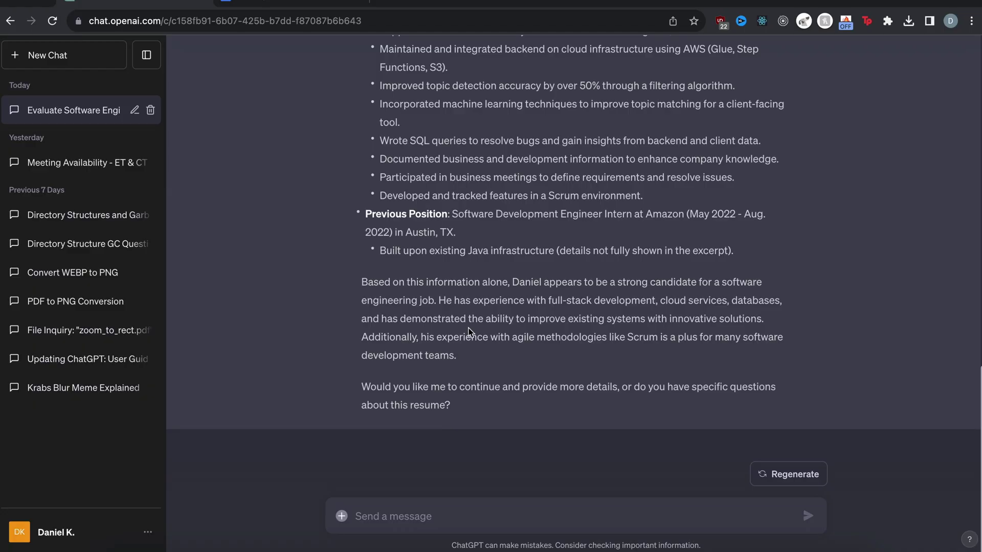
scroll(468, 332, "up", 10)
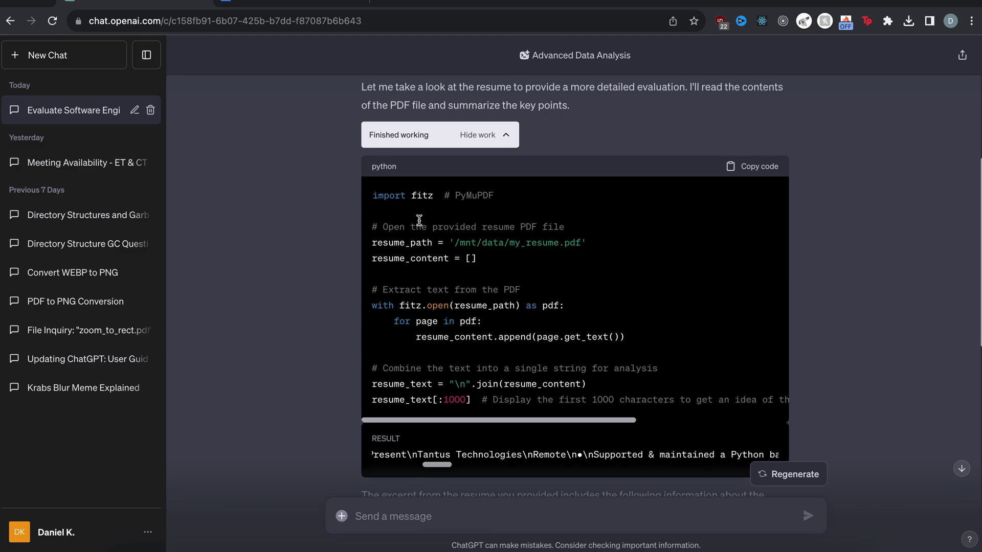
scroll(533, 139, "down", 1)
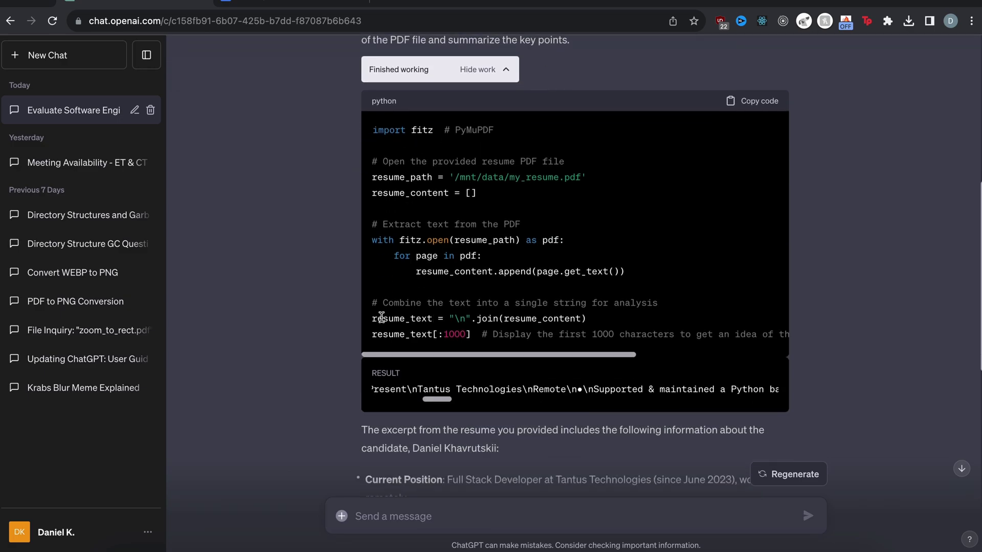
scroll(589, 244, "down", 10)
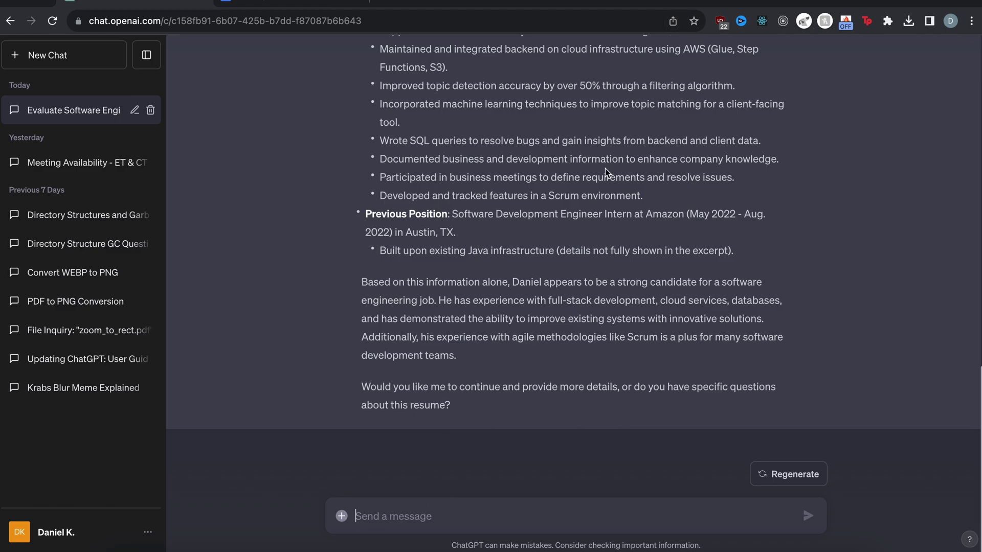
type("how can I improve this")
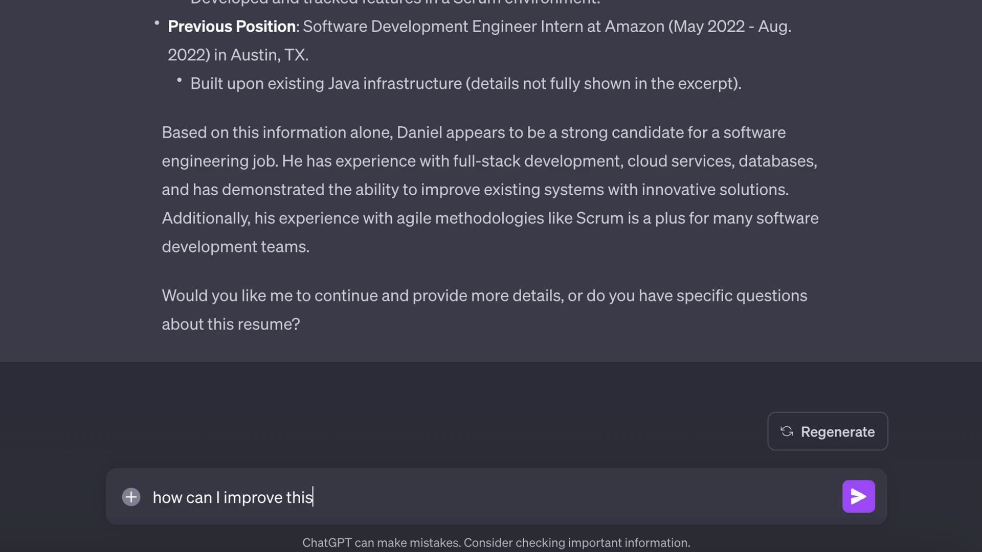
type(" resume?")
key("Return")
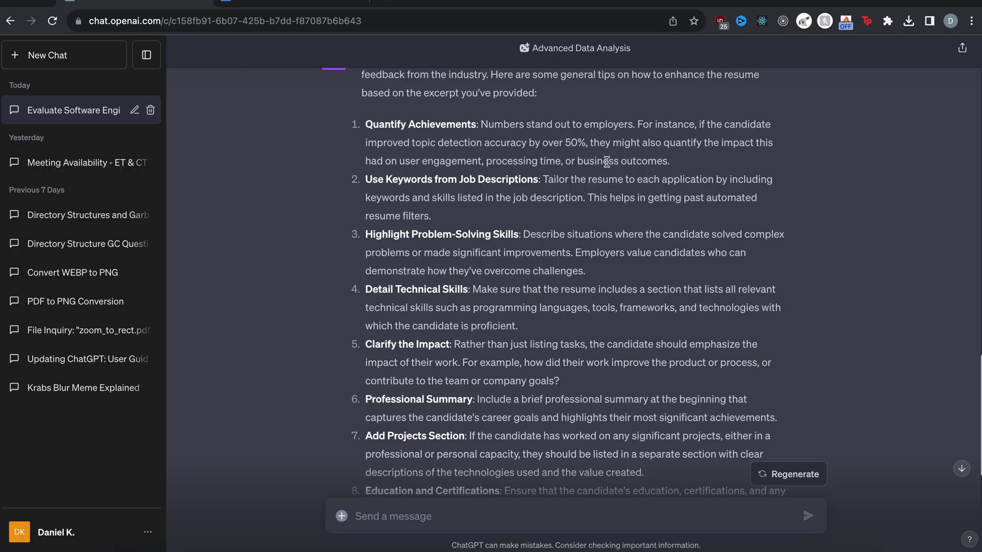
left_click_drag(669, 161, 576, 144)
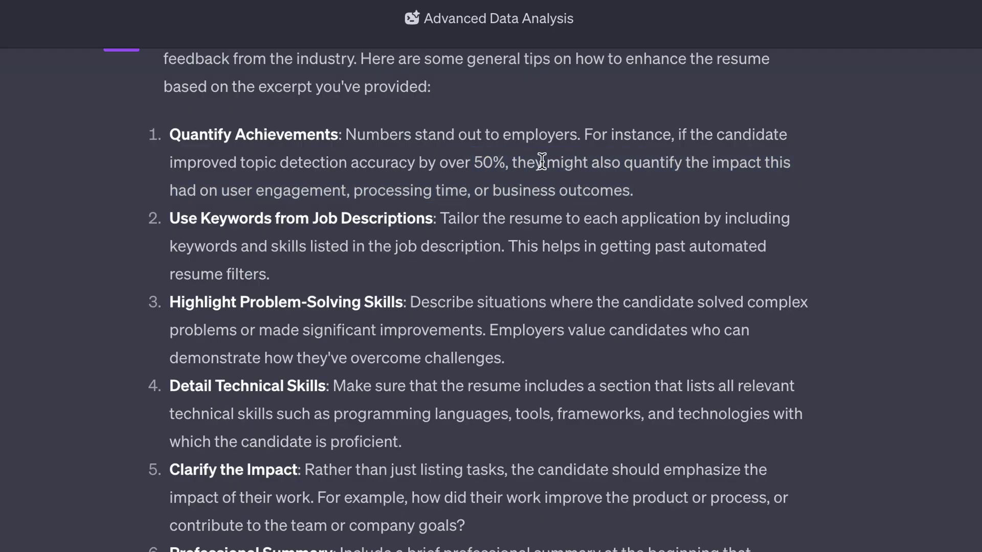
scroll(555, 168, "down", 2)
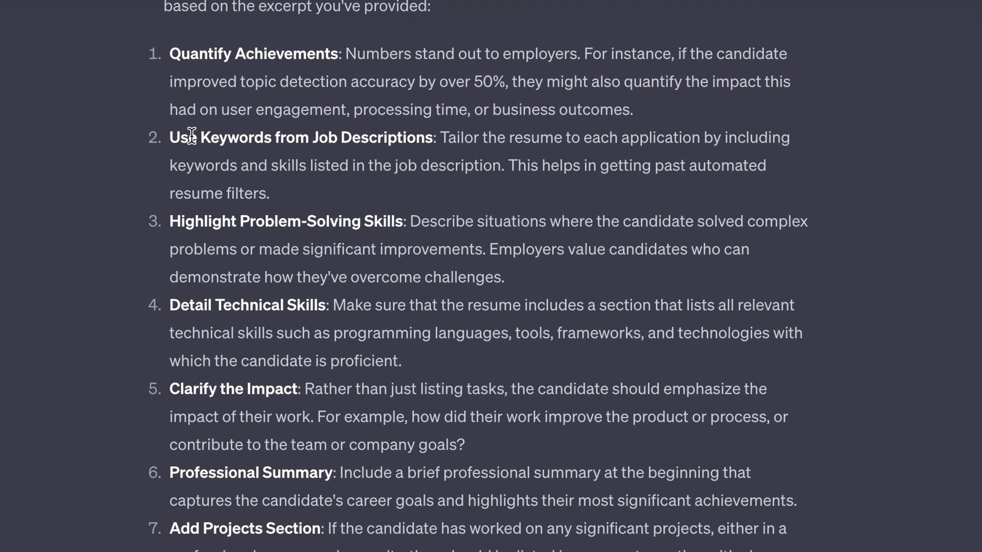
scroll(364, 129, "down", 2)
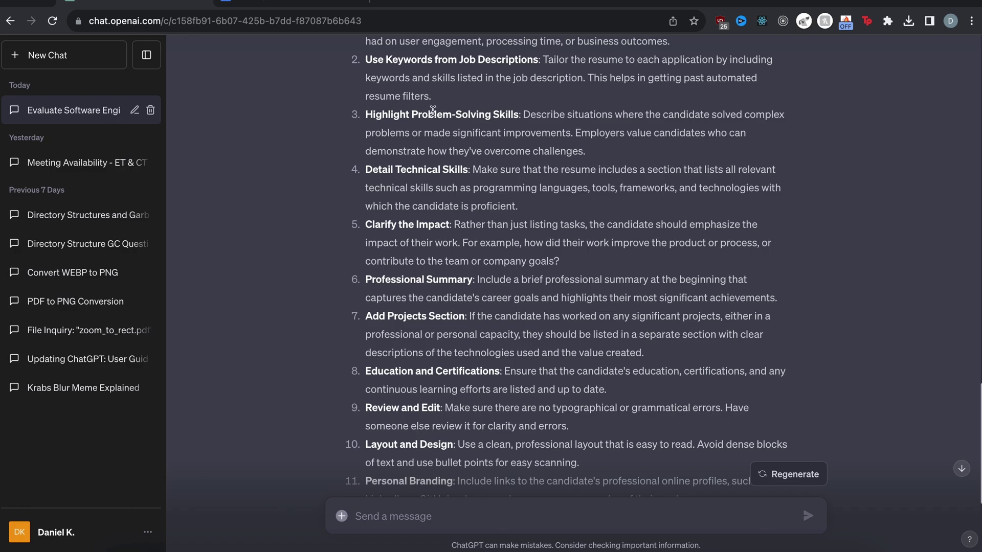
scroll(488, 116, "down", 2)
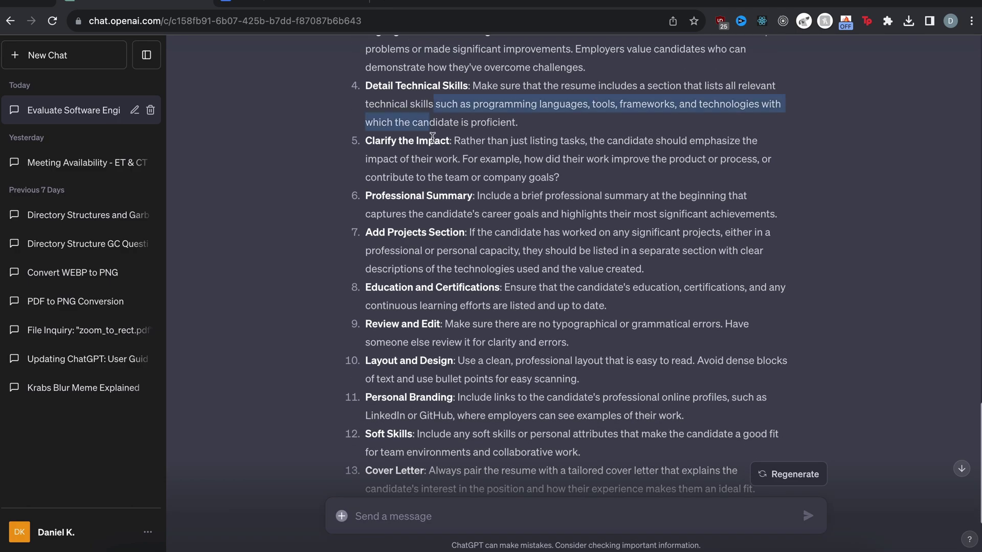
left_click_drag(436, 187, 515, 307)
left_click(514, 310)
scroll(514, 309, "down", 3)
scroll(514, 171, "up", 7)
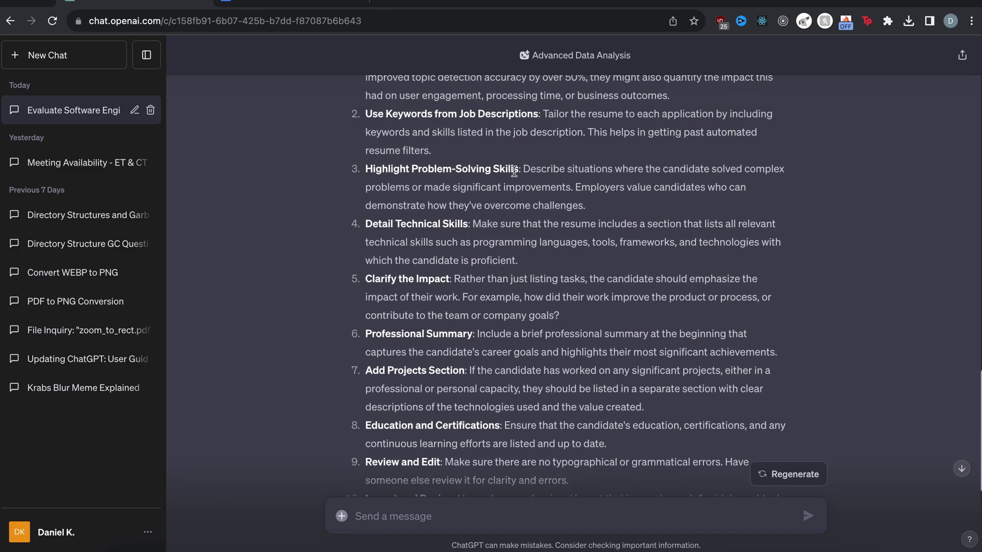
scroll(504, 213, "down", 5)
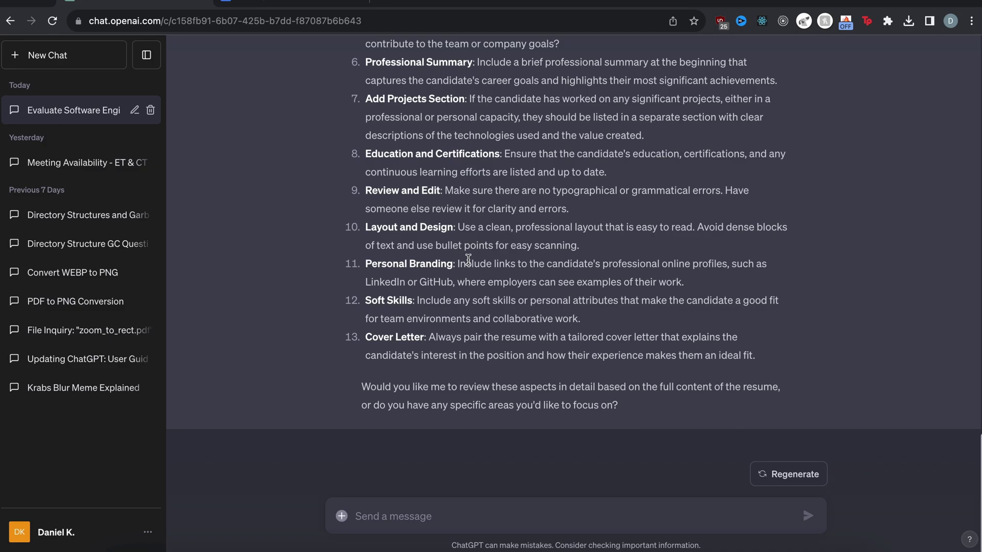
scroll(468, 259, "up", 8)
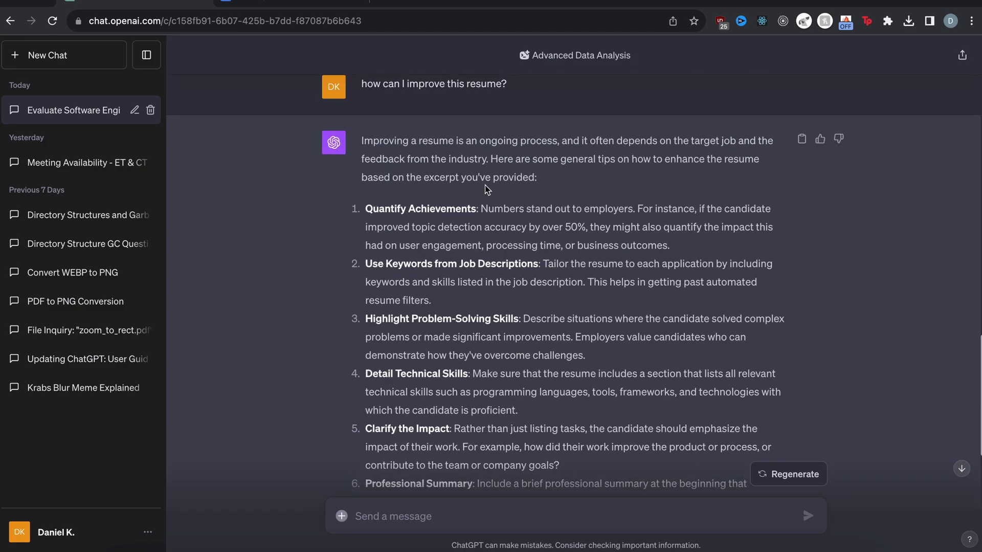
scroll(485, 185, "down", 8)
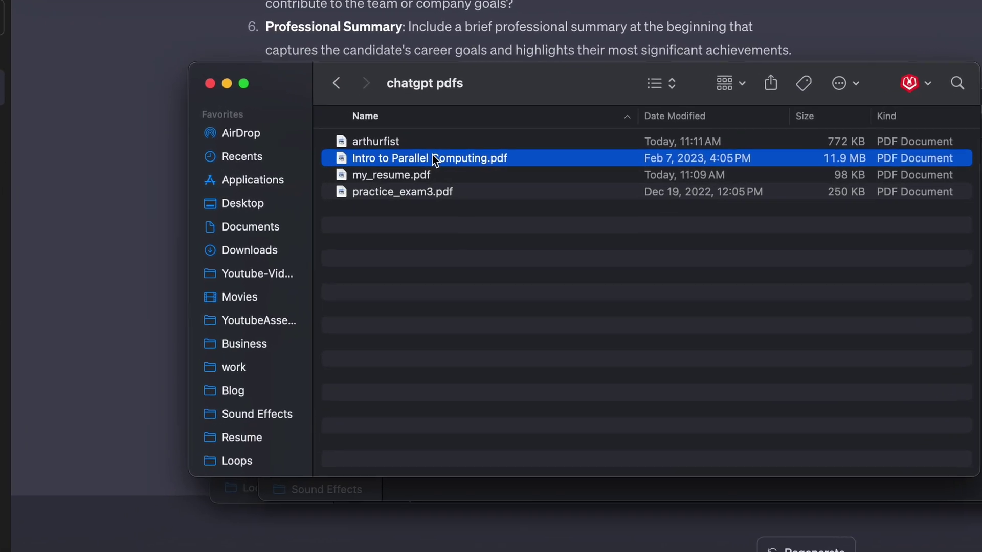
Open Intro to Parallel Computing.pdf in Preview and scroll through its thumbnail sidebar.
double_click(366, 153)
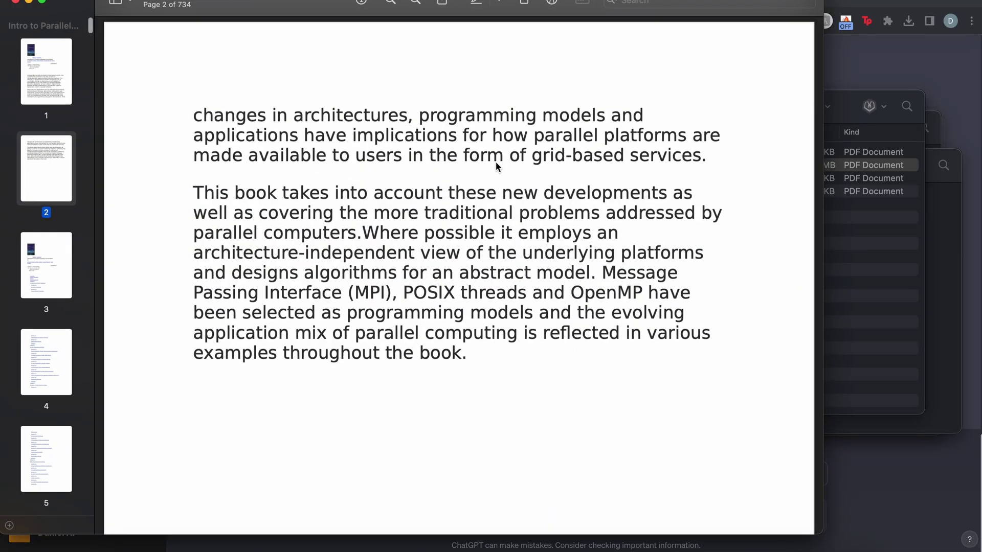
scroll(495, 164, "down", 5)
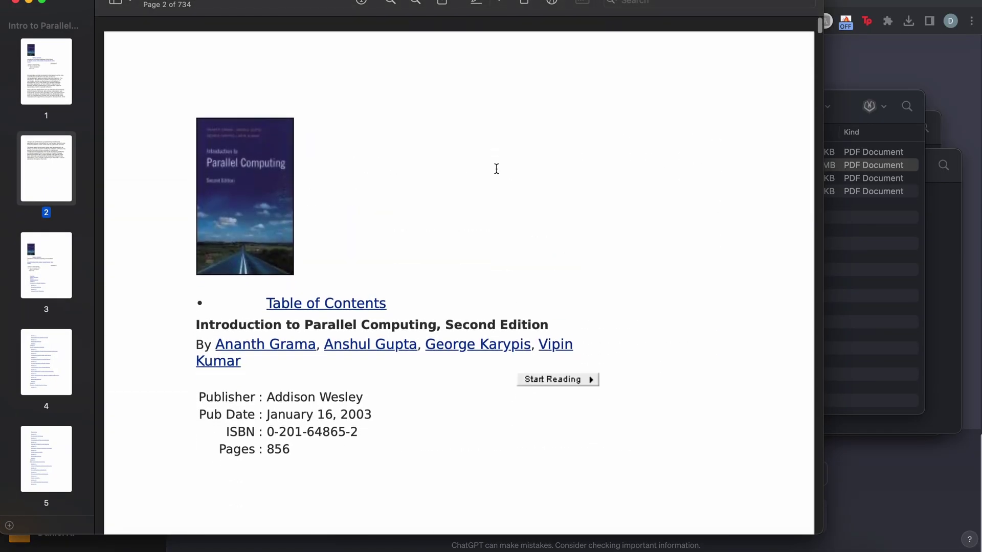
scroll(496, 168, "down", 10)
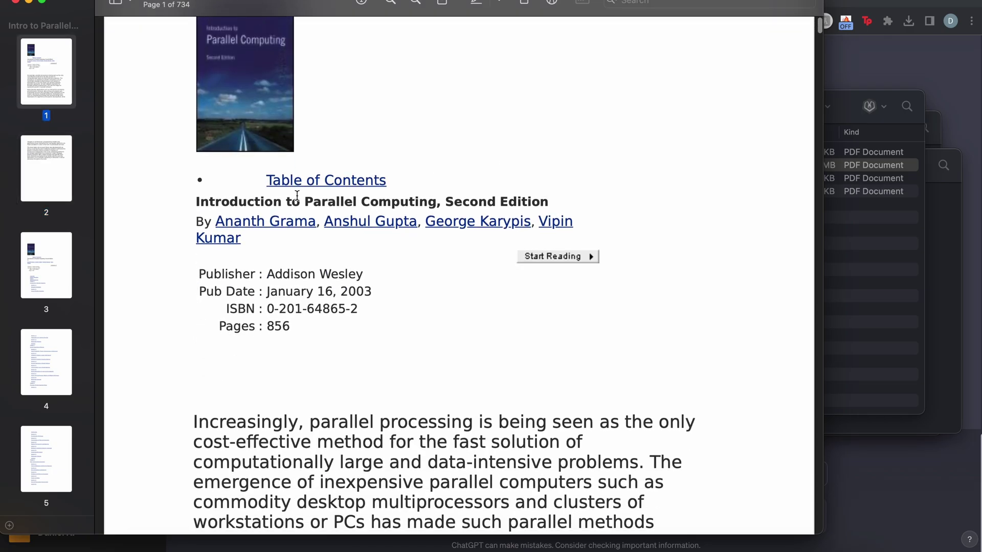
scroll(426, 249, "down", 10)
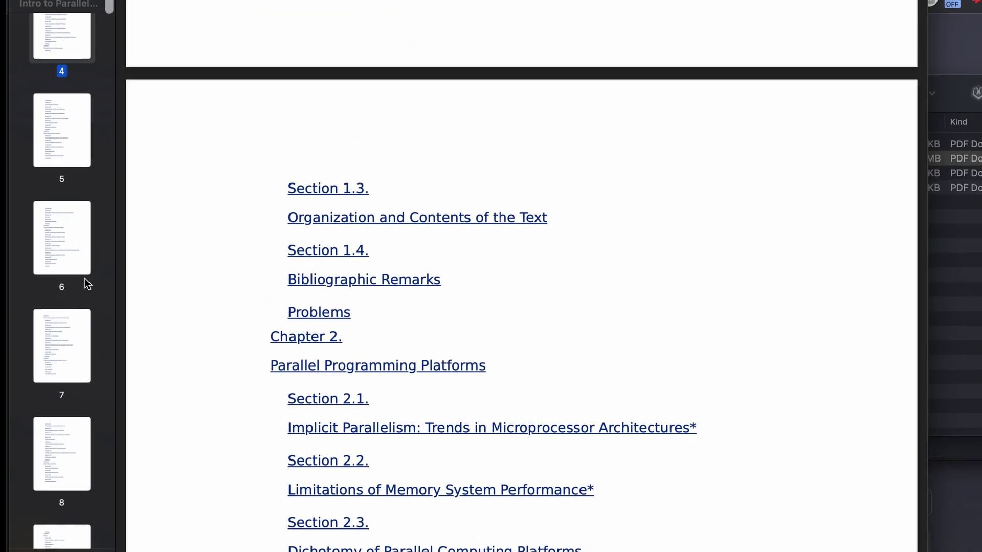
scroll(87, 282, "down", 5)
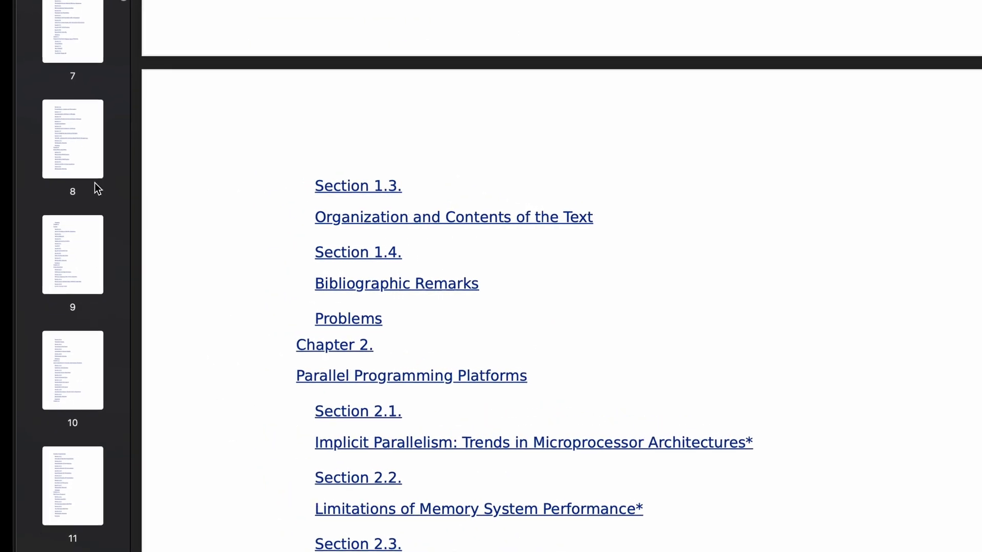
scroll(126, 13, "down", 20)
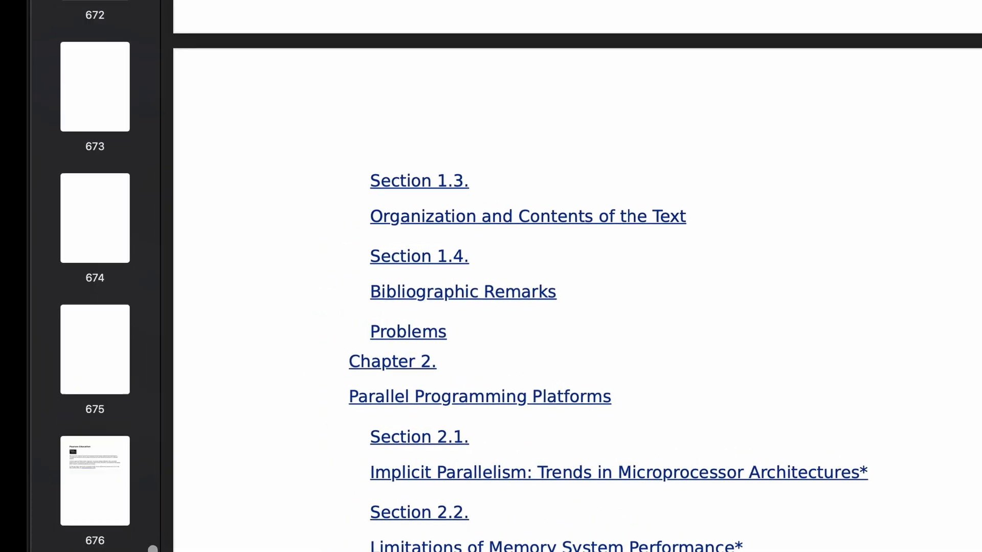
scroll(129, 406, "up", 10)
Jump through thumbnails from the Bibliography (701), via pages 539 and 529, to page 518's Problems.
left_click(114, 335)
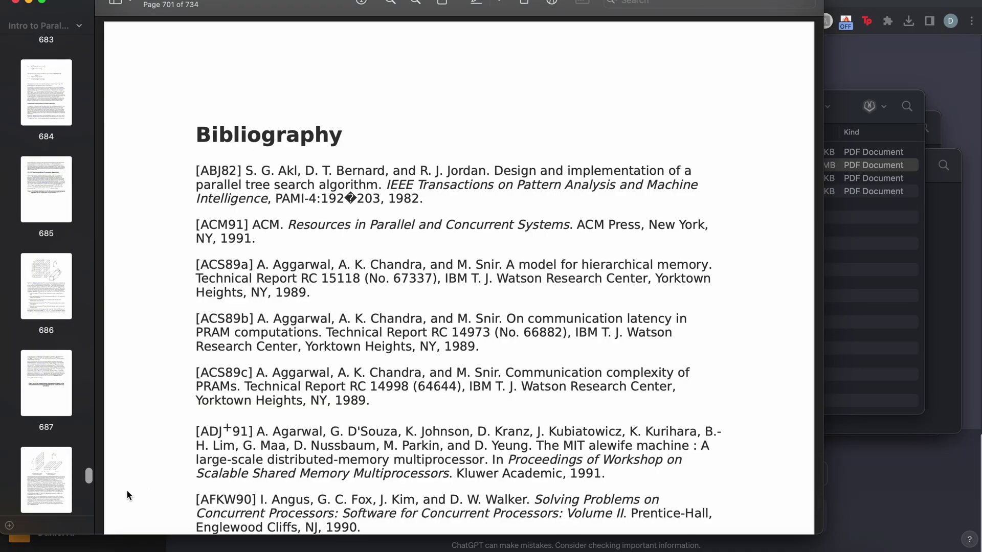
scroll(90, 414, "up", 10)
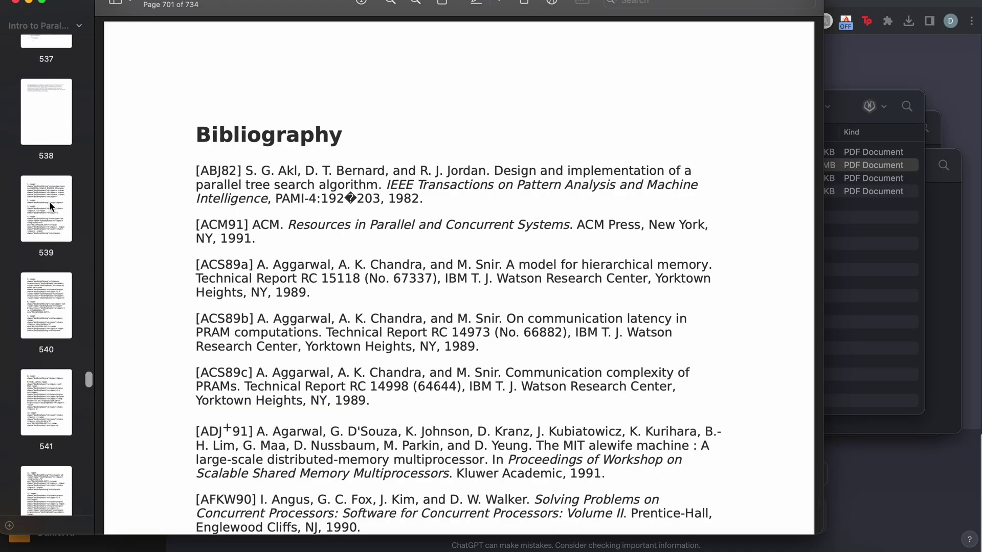
left_click(49, 201)
scroll(39, 200, "up", 5)
left_click(39, 201)
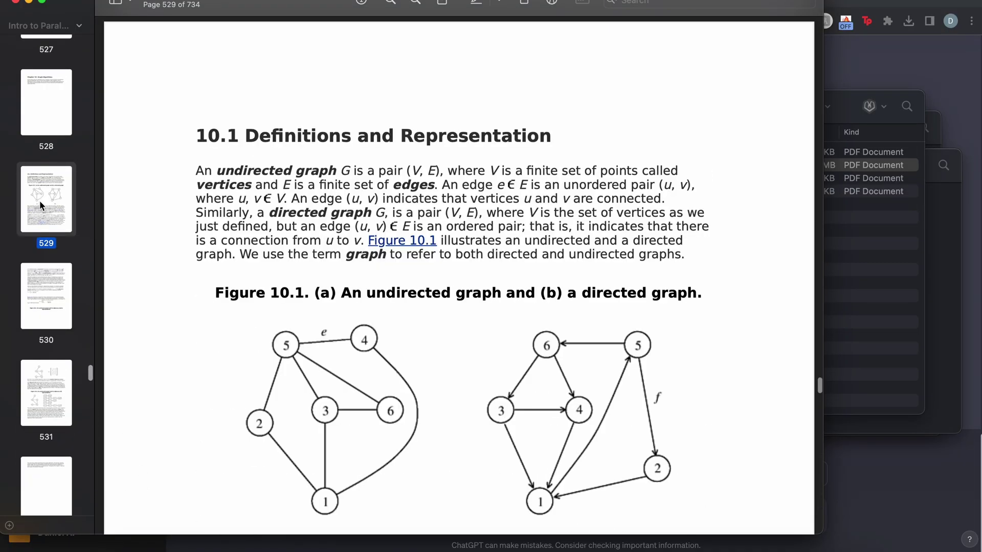
scroll(40, 205, "up", 10)
scroll(468, 313, "up", 15)
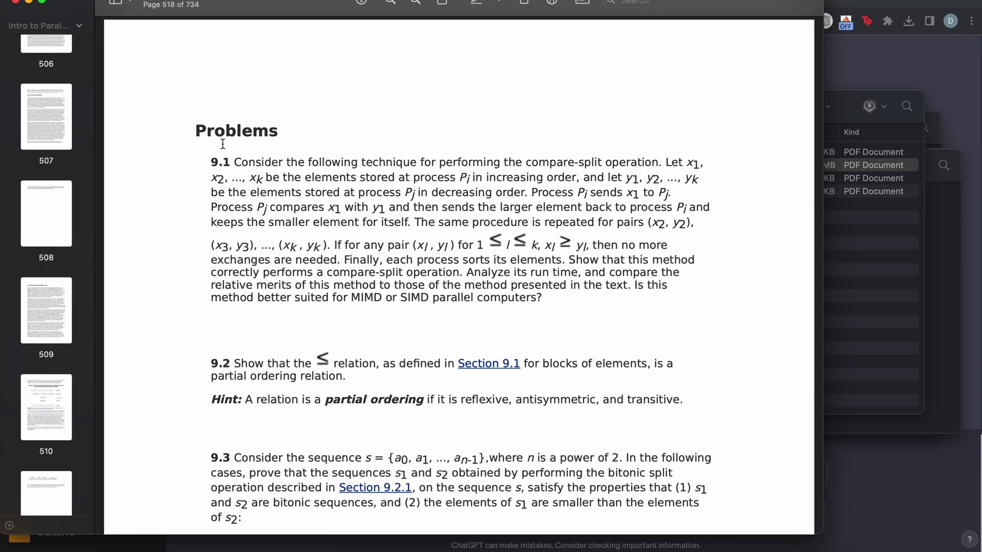
scroll(491, 237, "up", 2)
scroll(491, 237, "down", 14)
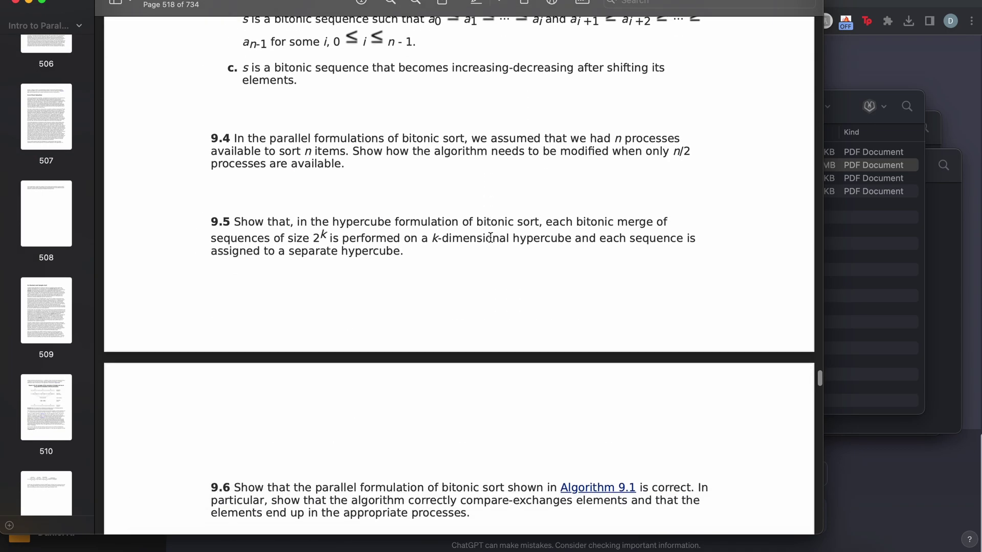
scroll(369, 126, "up", 11)
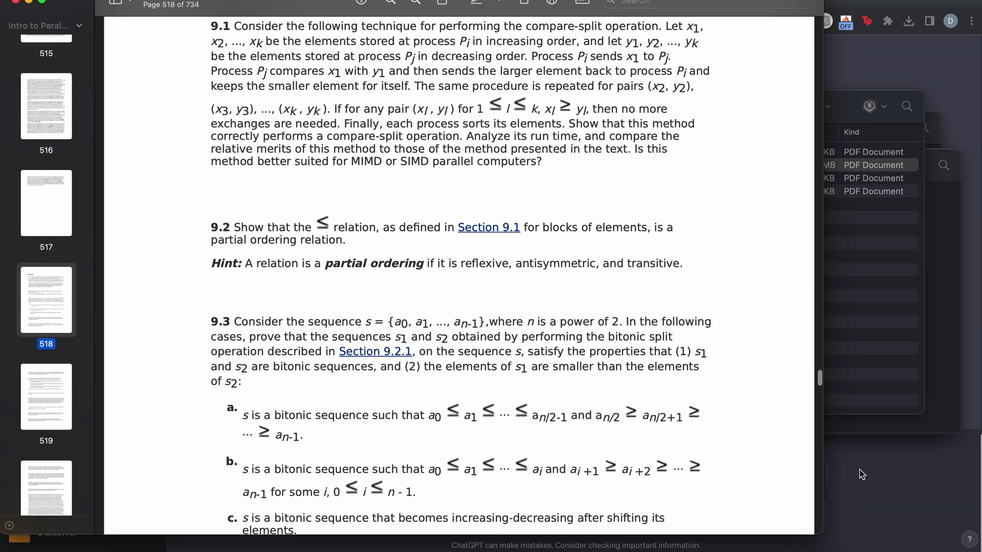
Attach the Intro to Parallel Computing PDF and send 'answer question 9.2'.
left_click(862, 474)
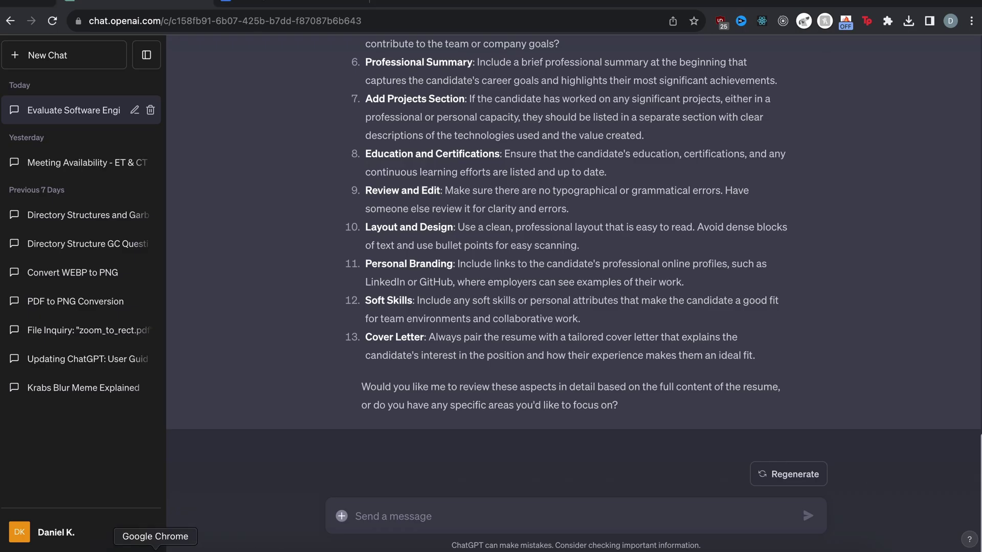
left_click(123, 548)
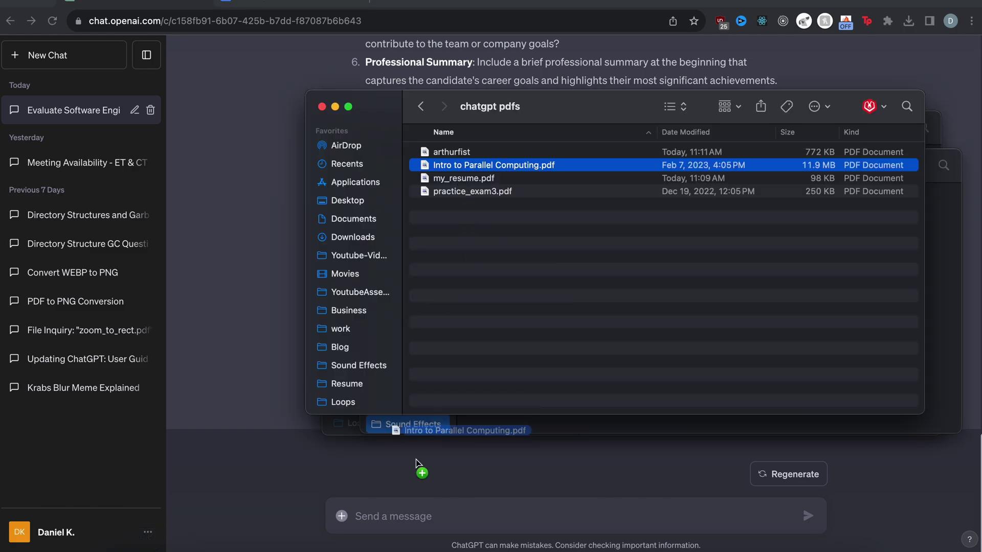
left_click_drag(414, 470, 391, 500)
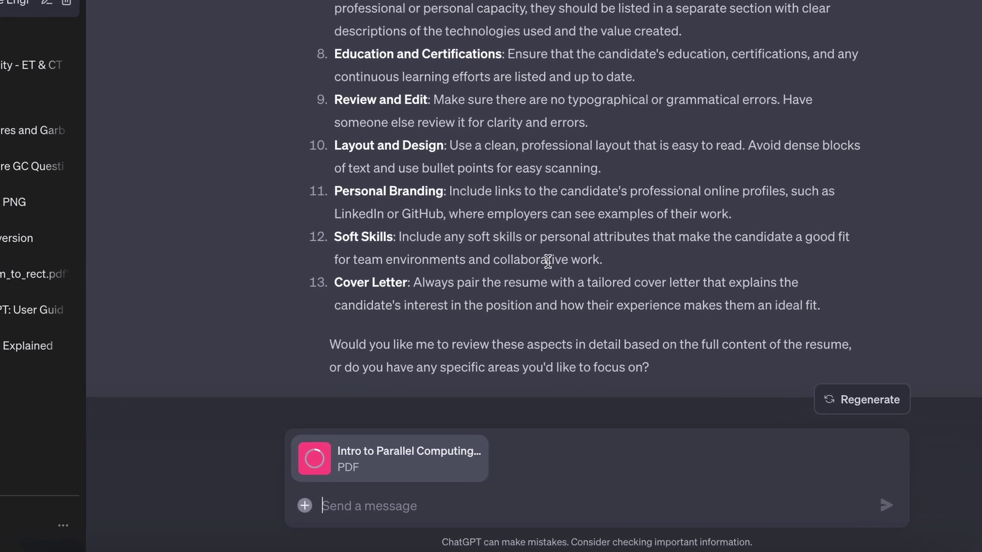
type("answer questi")
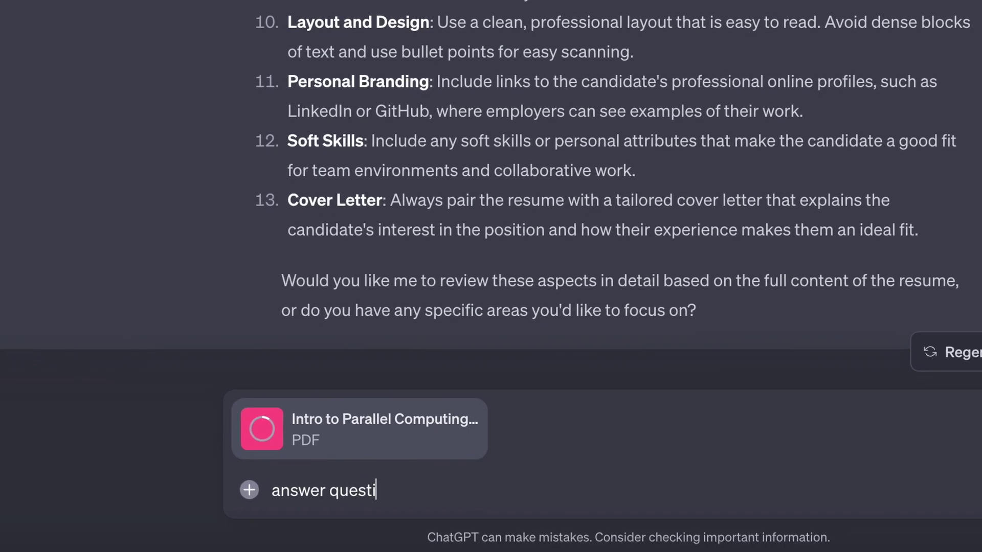
type("on 9.2")
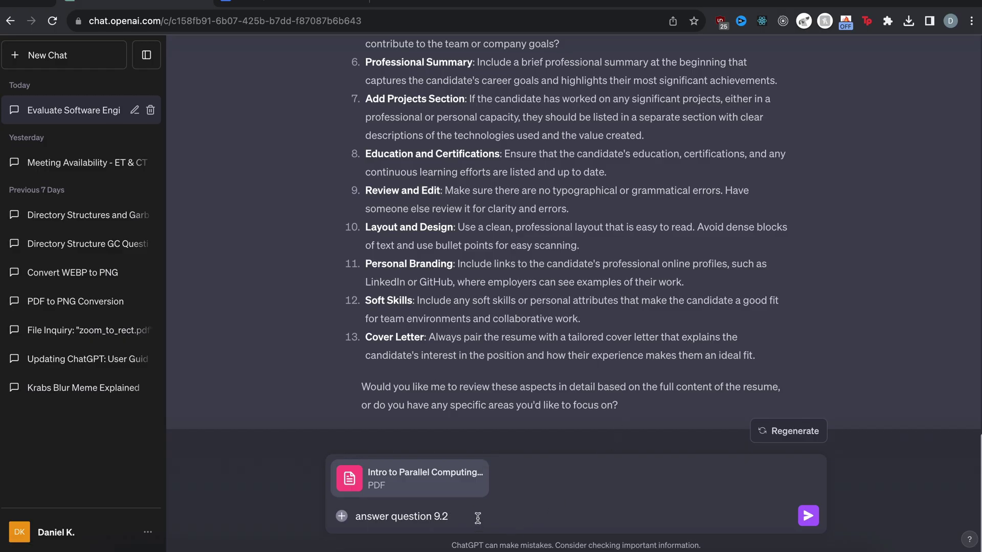
key("Return")
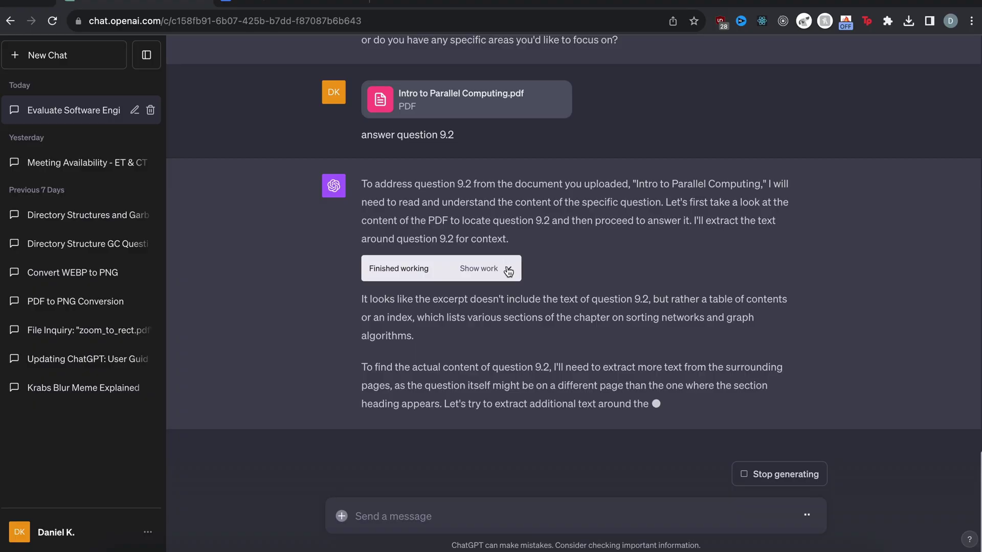
Expand the code and read the reply, highlighting the nearby-pages and Manual Inspection lines.
left_click(383, 291)
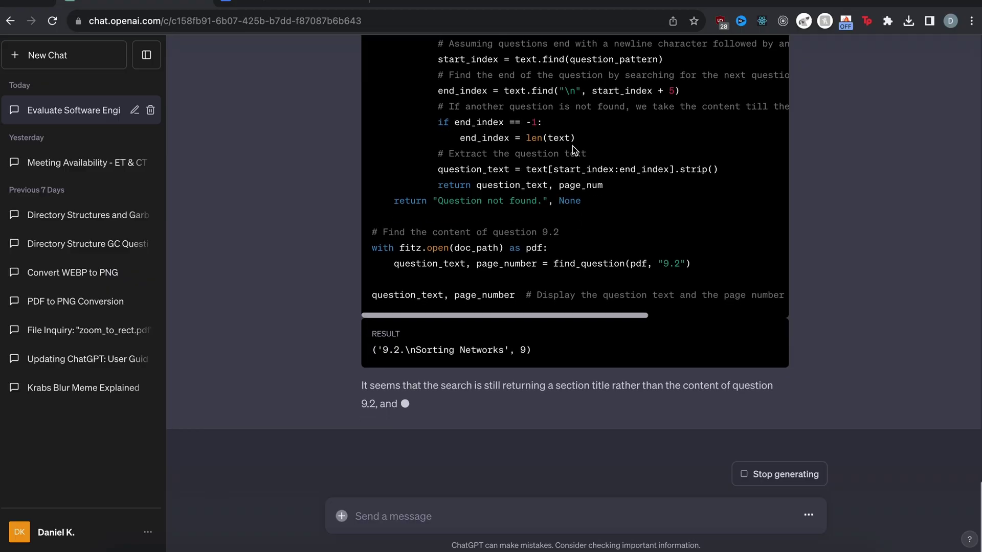
scroll(572, 148, "up", 3)
scroll(570, 237, "down", 6)
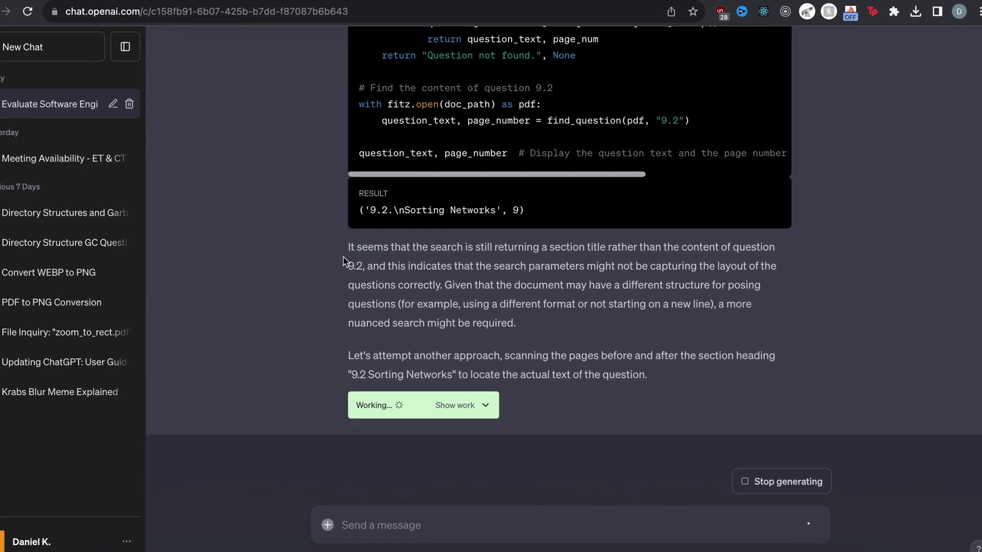
left_click_drag(348, 247, 645, 266)
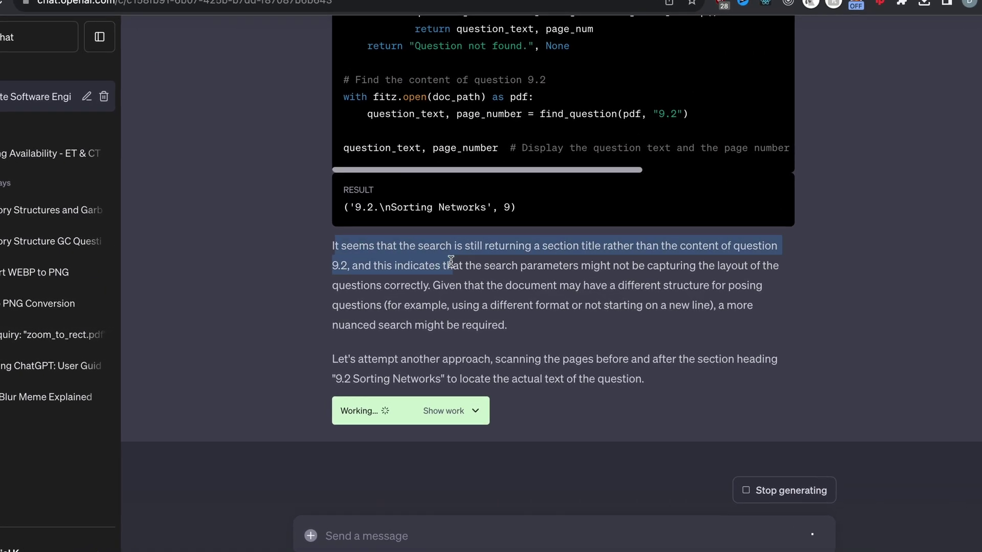
left_click(607, 243)
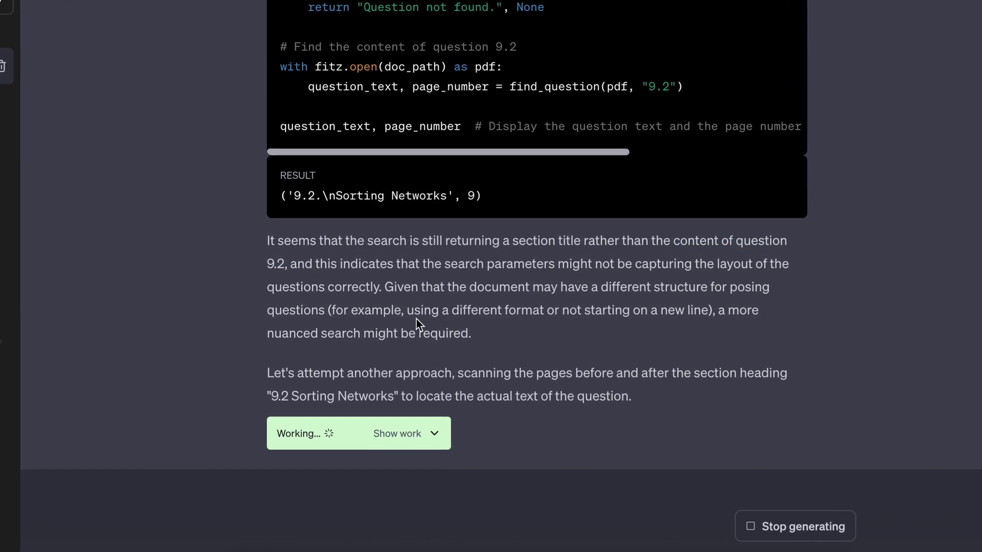
left_click_drag(504, 377, 633, 378)
left_click(701, 377)
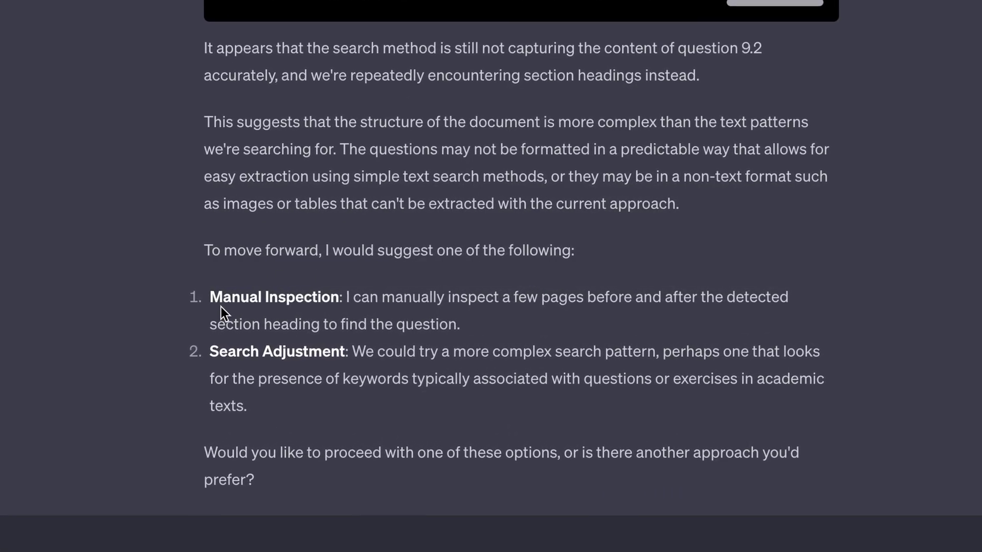
left_click_drag(345, 296, 271, 322)
left_click(588, 297)
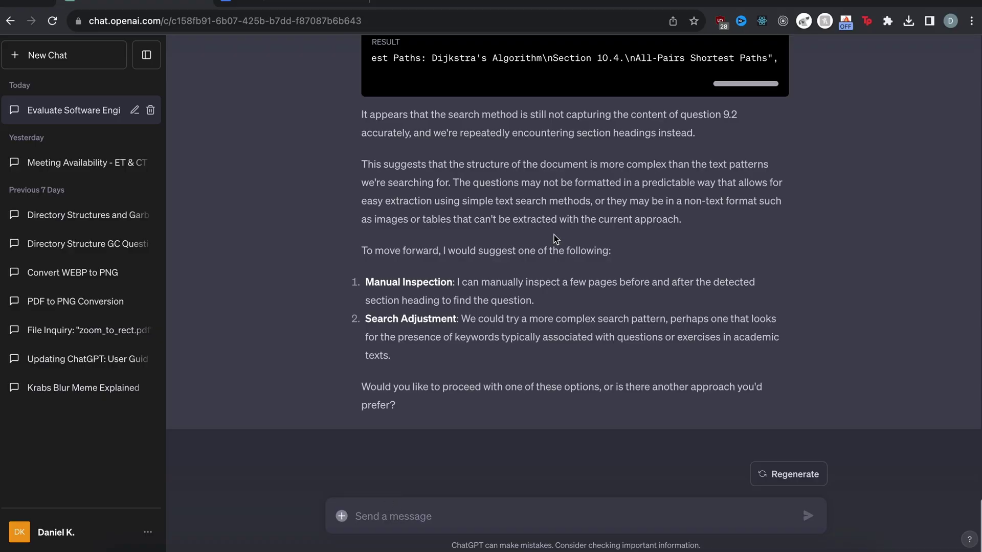
Reply 'it's on page 518' and highlight the quoted question 9.2 in the answer.
type("it's on page 518")
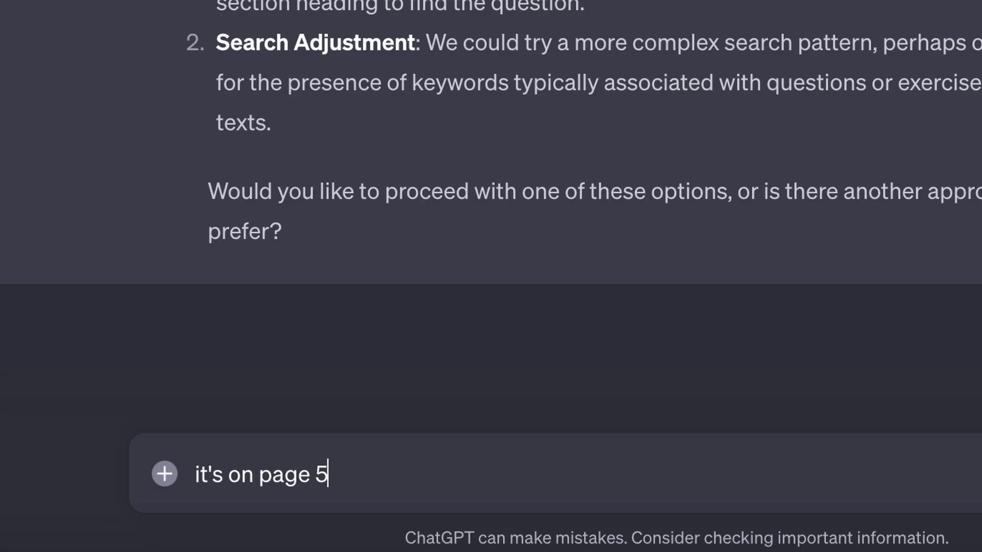
key("Return")
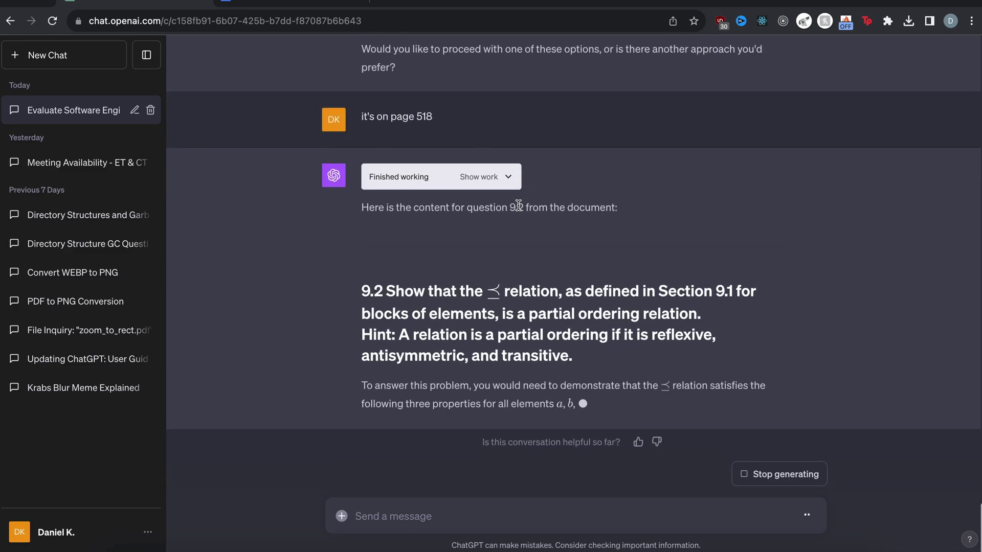
left_click_drag(364, 260, 636, 321)
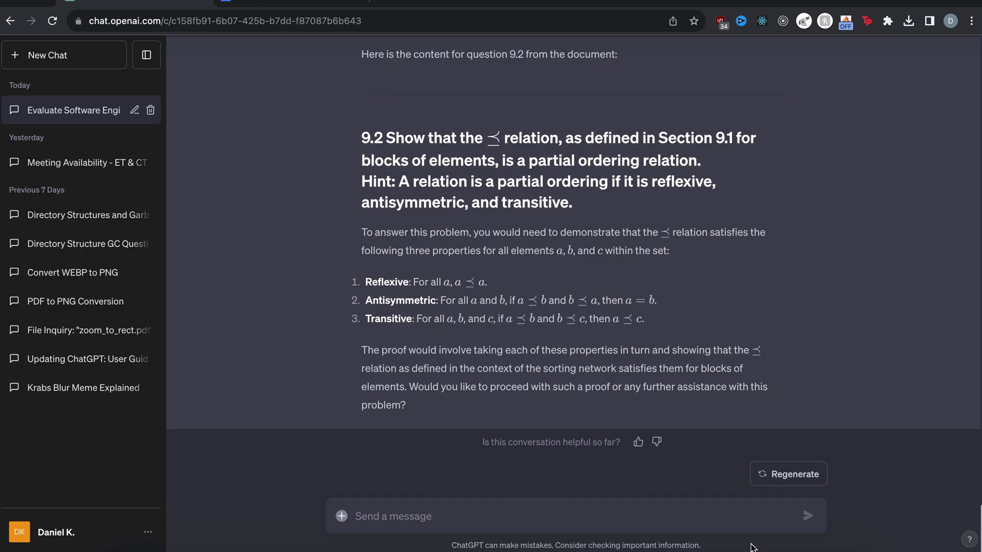
Compare ChatGPT's reply with question 9.2 on page 518 of the textbook in Preview.
key("super+Tab")
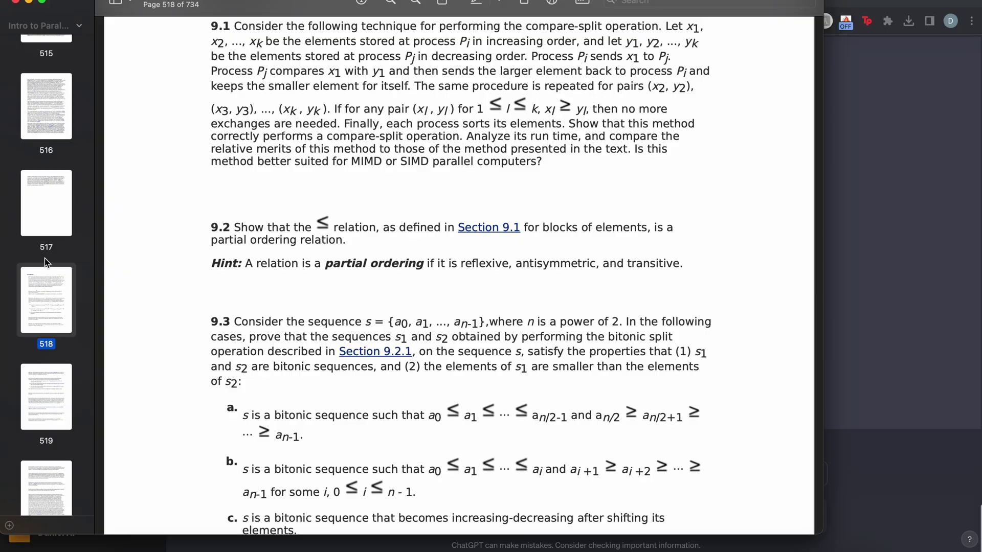
left_click(886, 201)
scroll(573, 193, "up", 10)
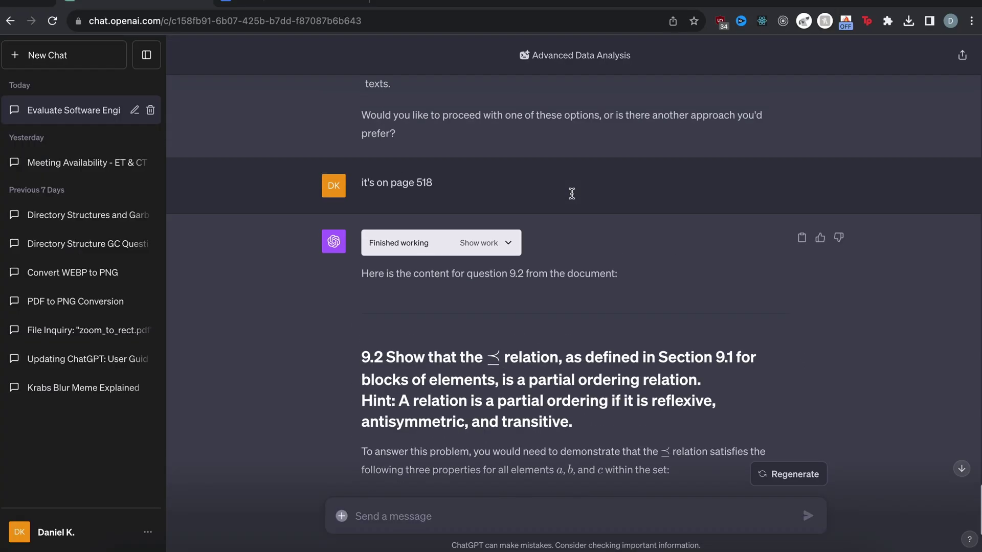
scroll(571, 193, "down", 10)
scroll(571, 194, "up", 15)
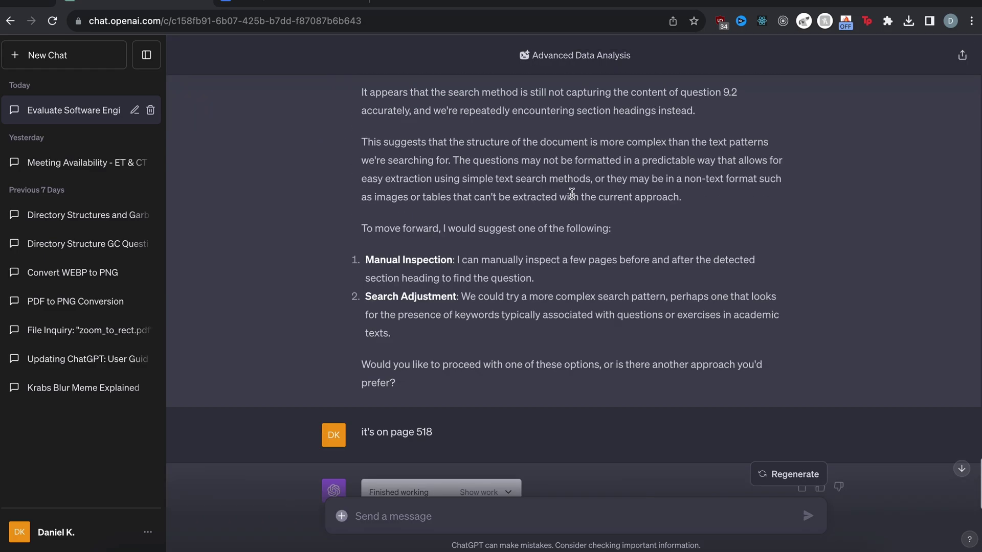
scroll(572, 193, "down", 15)
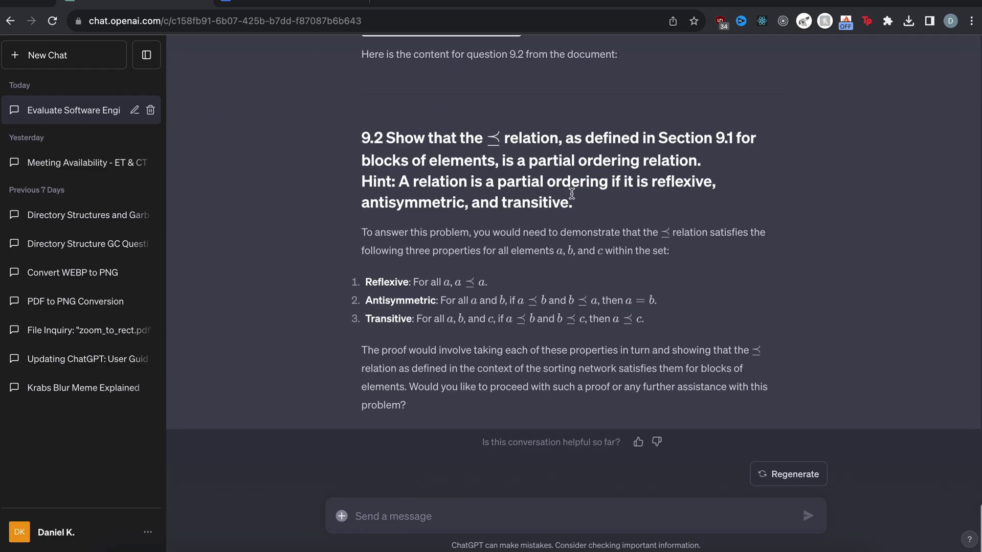
left_click(811, 550)
scroll(408, 264, "up", 5)
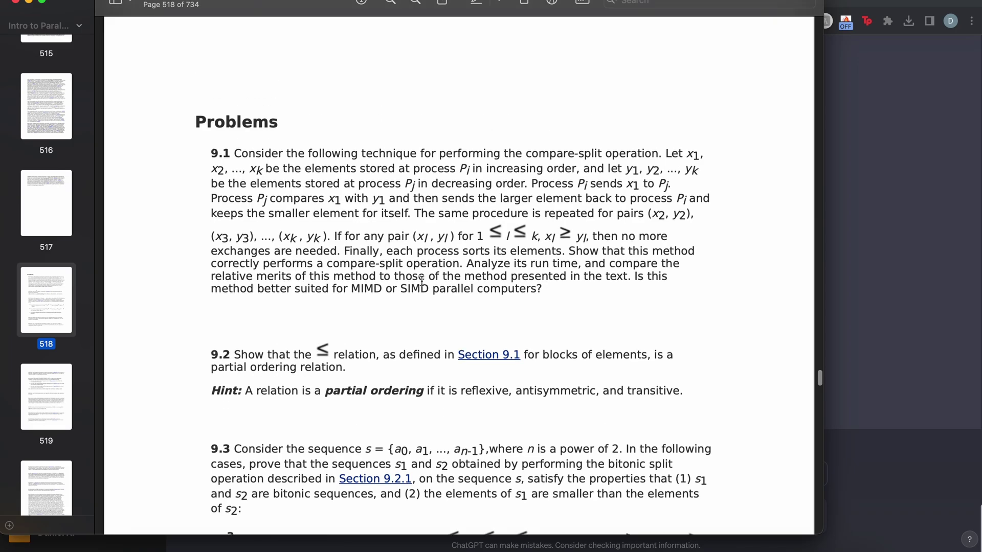
scroll(423, 280, "down", 5)
scroll(416, 222, "up", 3)
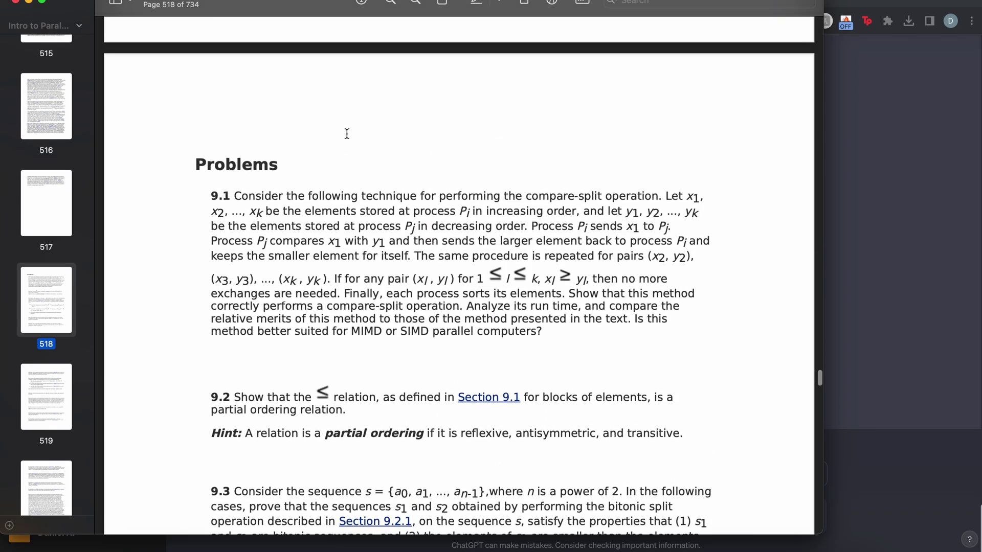
scroll(347, 134, "down", 2)
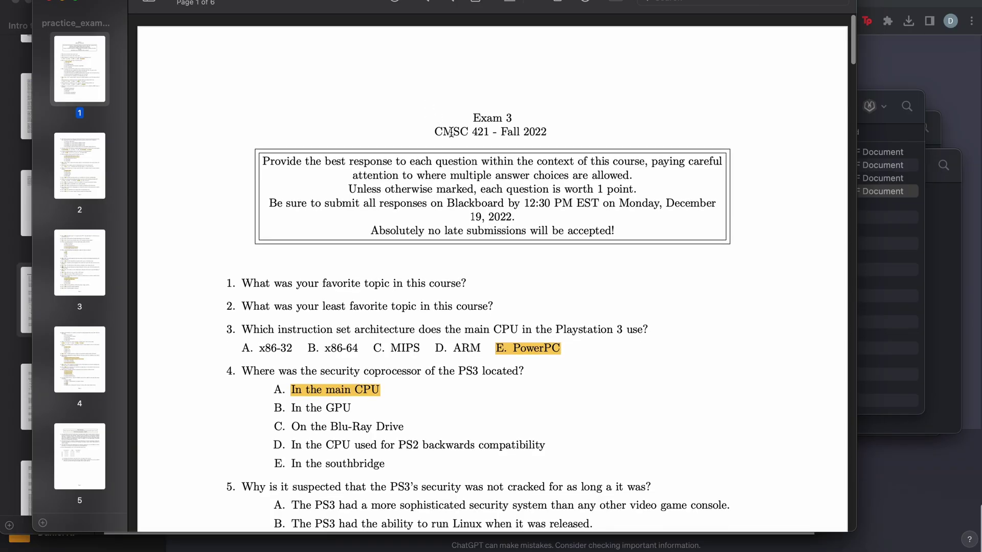
Scroll practice_exam3.pdf down to question 49 on page 4.
scroll(506, 154, "down", 20)
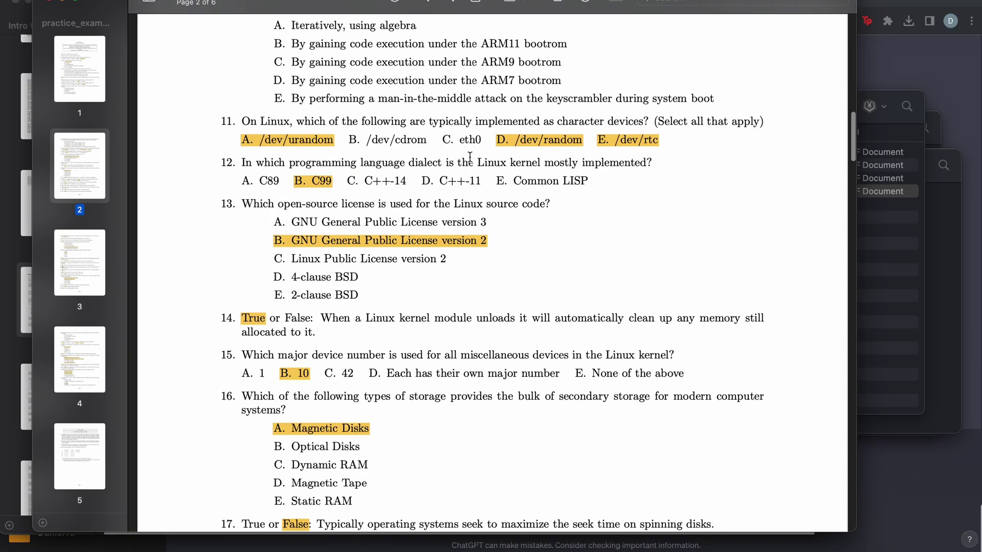
scroll(469, 157, "down", 20)
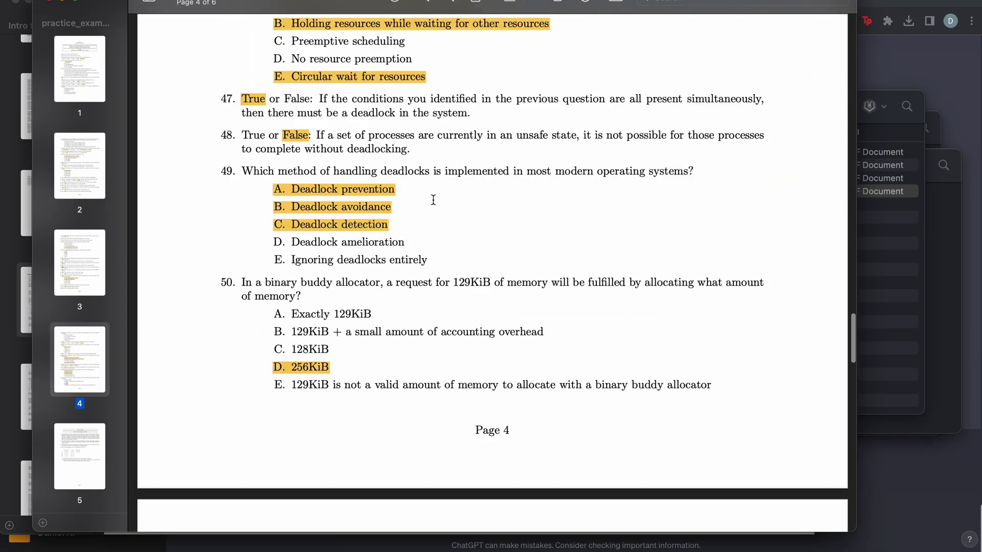
scroll(432, 199, "up", 3)
scroll(308, 166, "down", 5)
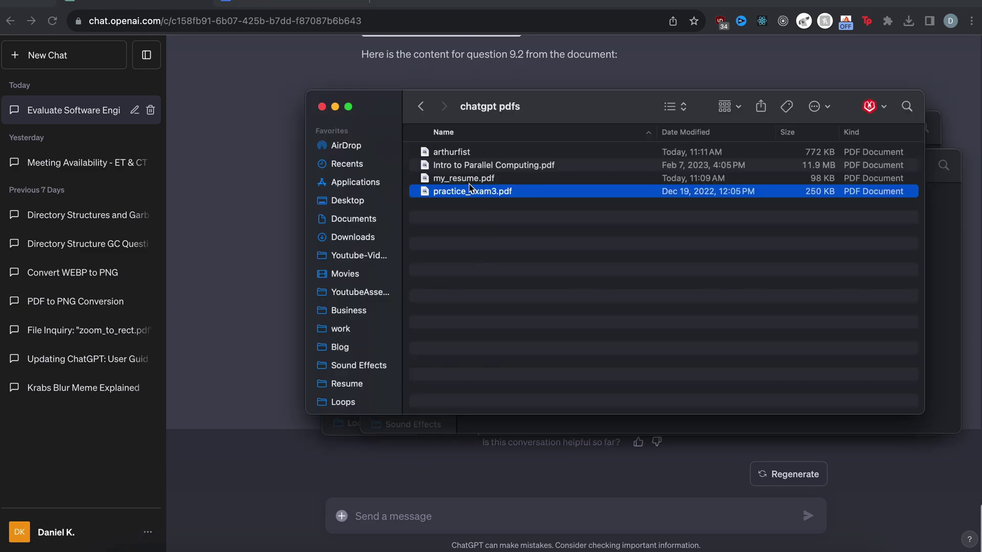
Send practice_exam3.pdf asking the answer to question 49, allowing multiple answers, and expand the code.
left_click_drag(468, 191, 396, 519)
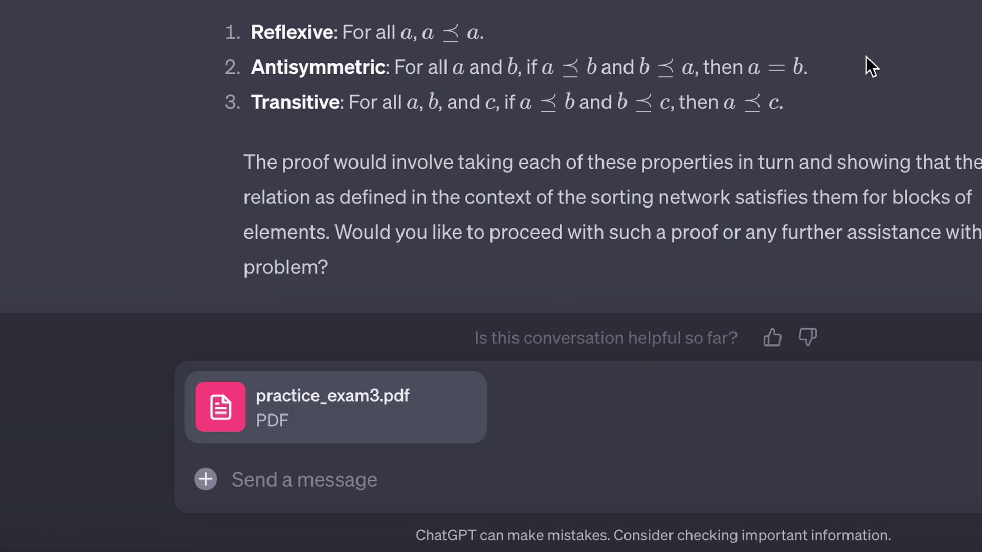
type("what is the answer for questi")
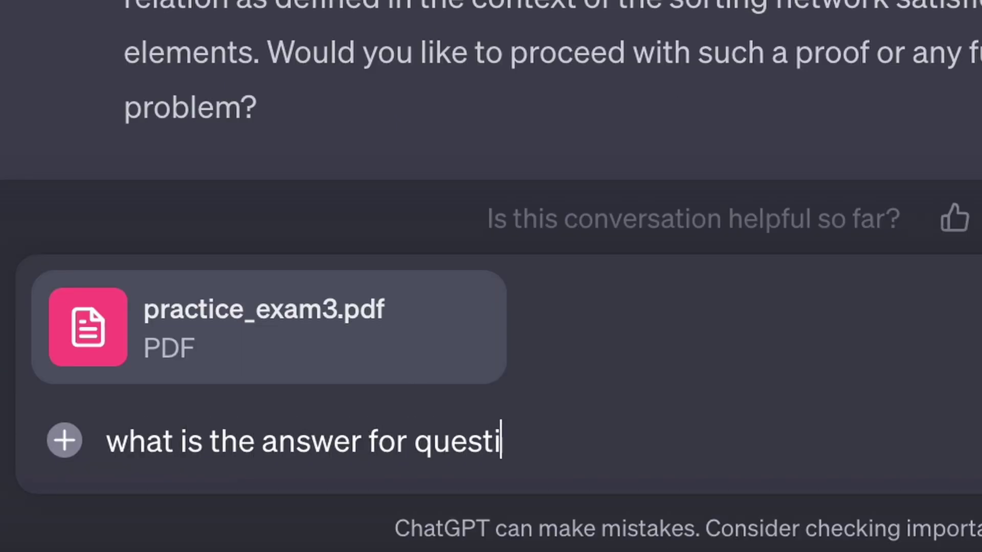
type("on 49?")
type(" You can select more than one")
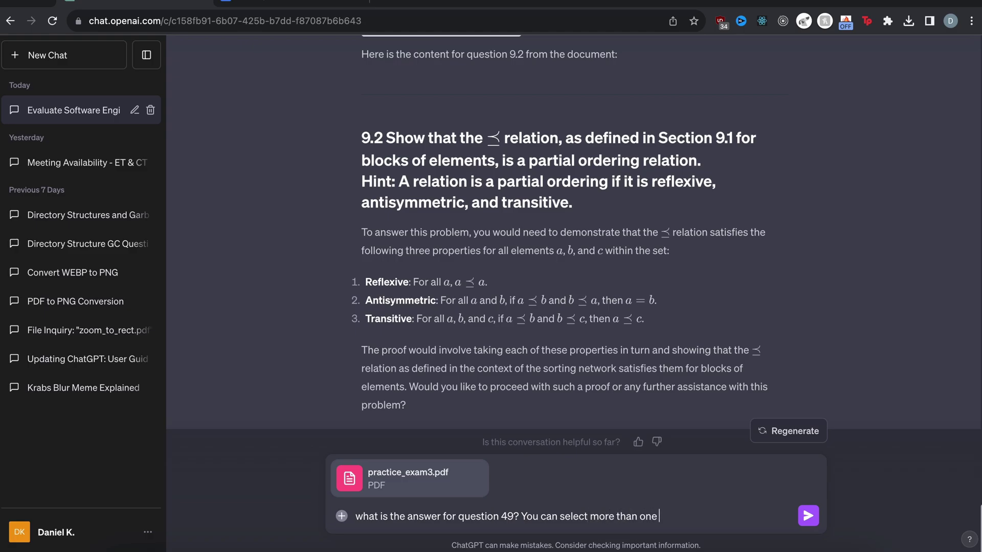
type(" answer")
key("Return")
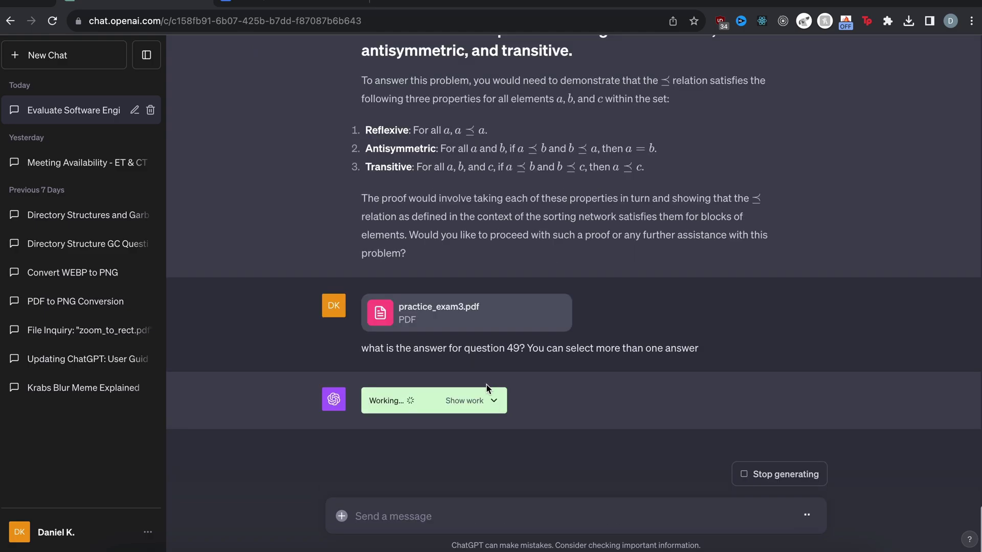
left_click(489, 392)
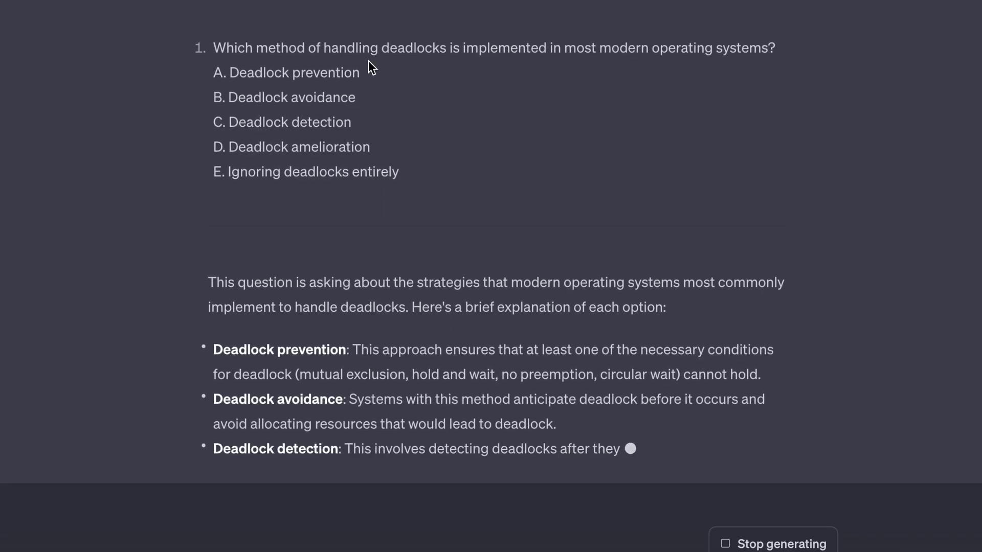
Highlight question 49 and the likely answers: Deadlock detection and Ignoring deadlocks entirely.
scroll(368, 60, "up", 2)
left_click_drag(215, 142, 421, 245)
left_click(439, 266)
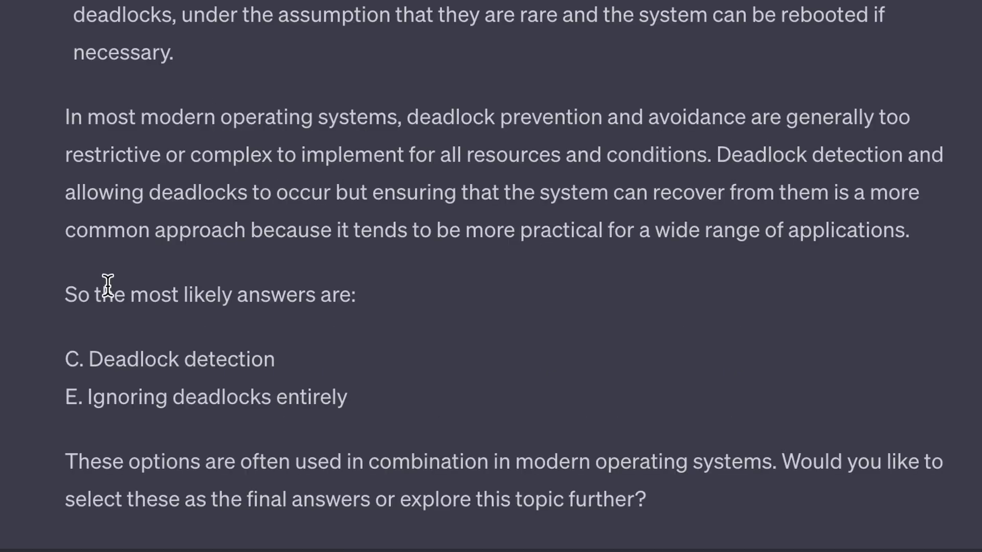
left_click_drag(104, 287, 483, 294)
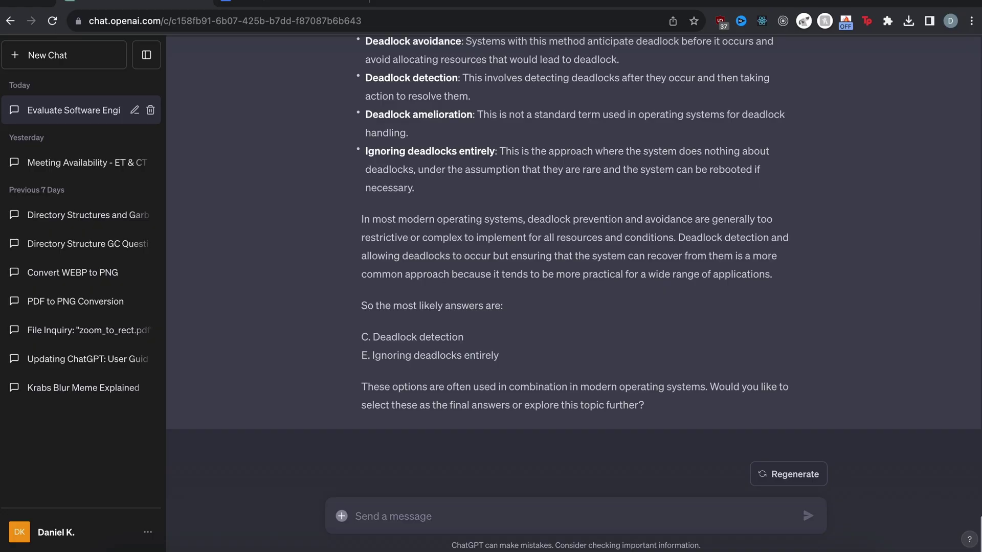
Bring the practice exam PDF forward and scroll from page 4 back to page 3's questions 29–40.
left_click(808, 546)
scroll(471, 255, "up", 1)
left_click_drag(392, 213, 467, 413)
left_click(468, 413)
left_click_drag(278, 284, 406, 417)
left_click(441, 302)
scroll(445, 291, "down", 3)
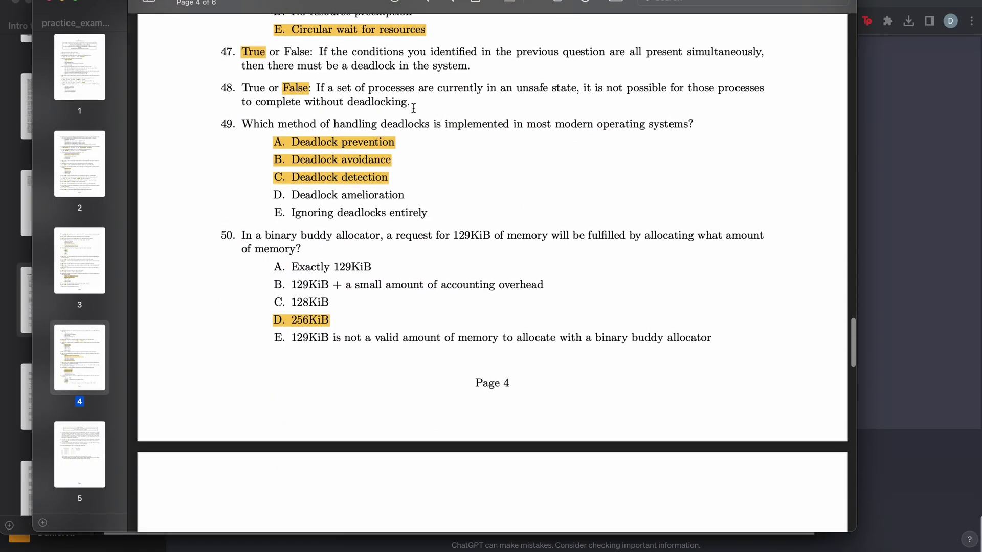
scroll(410, 138, "up", 20)
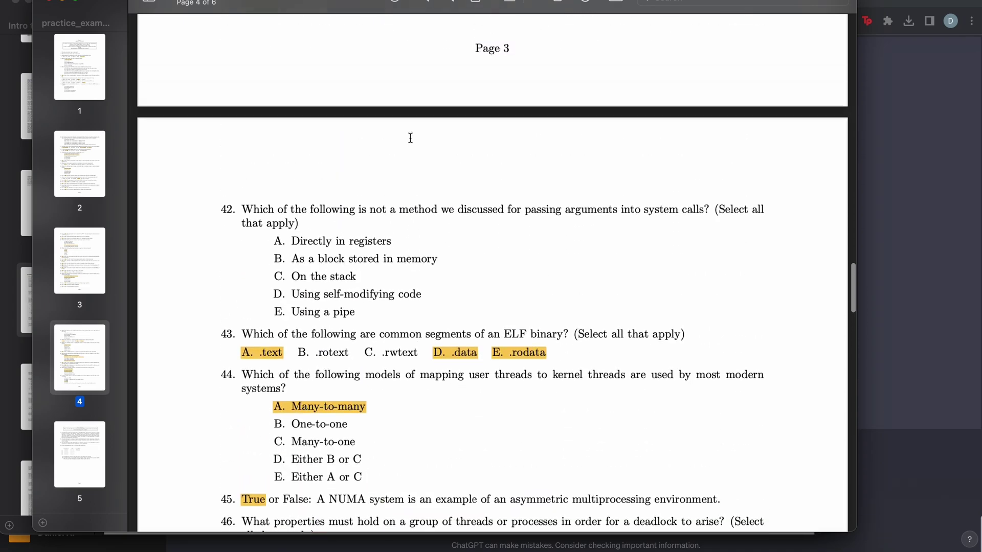
scroll(327, 118, "up", 2)
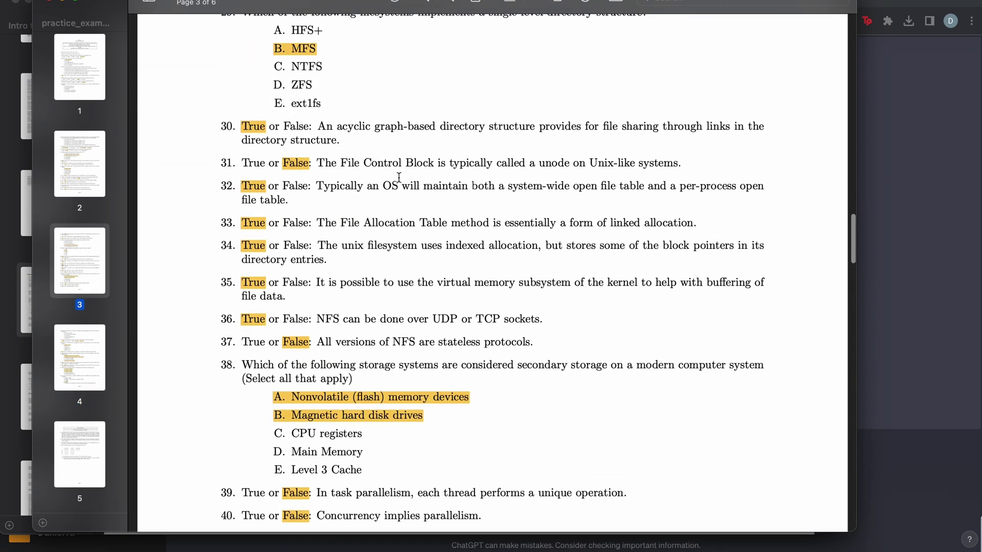
scroll(504, 160, "up", 5)
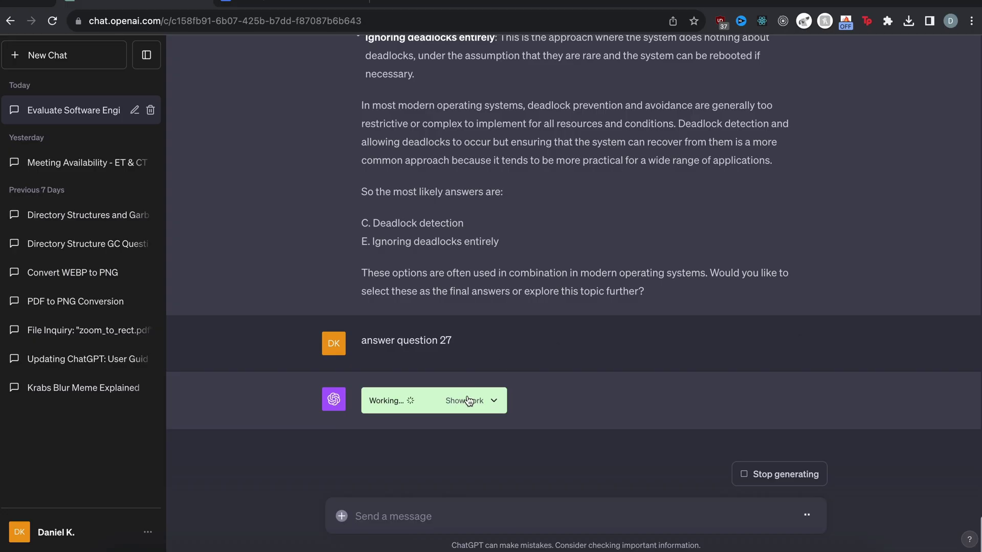
Show the code behind the question 27 reply and scroll through the traceback to the True answer.
left_click(468, 400)
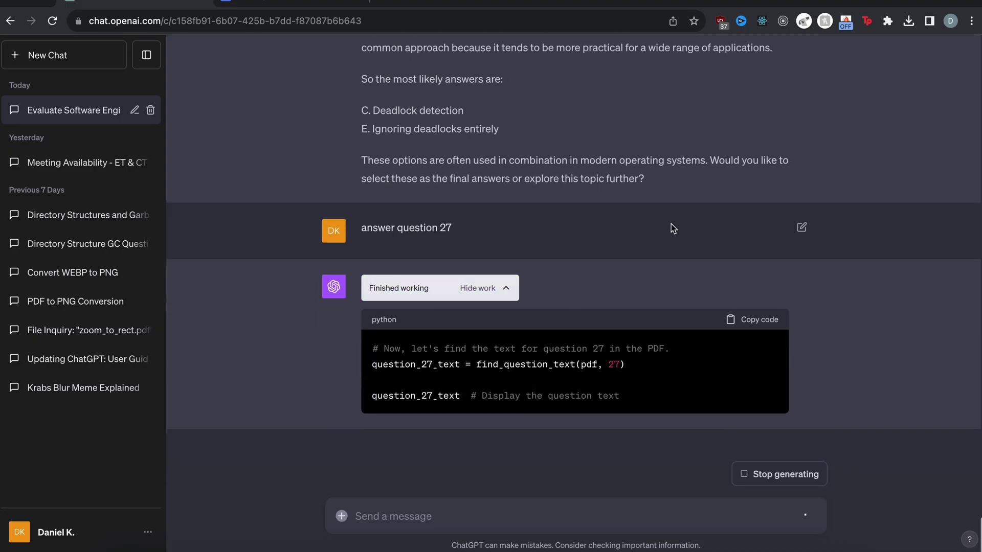
scroll(501, 298, "up", 4)
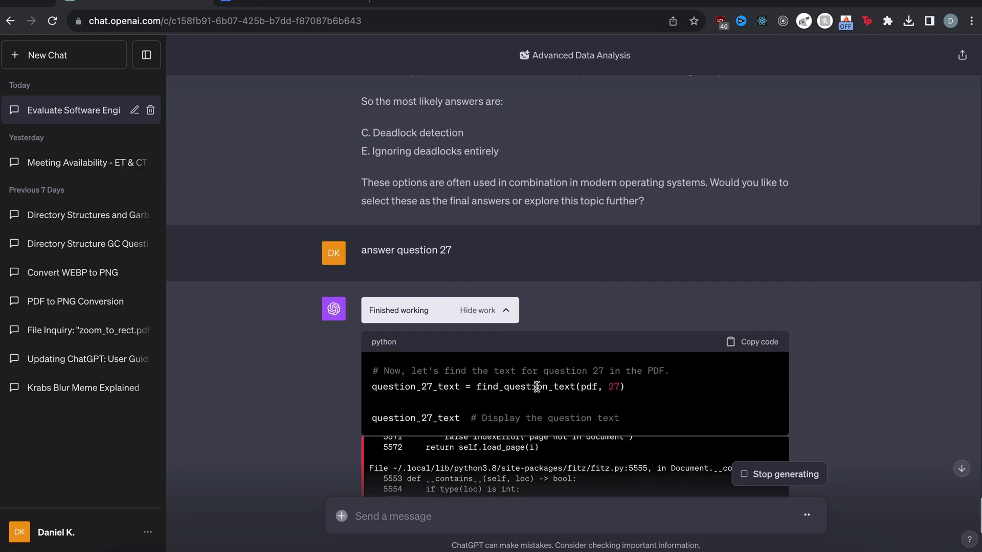
scroll(519, 342, "up", 15)
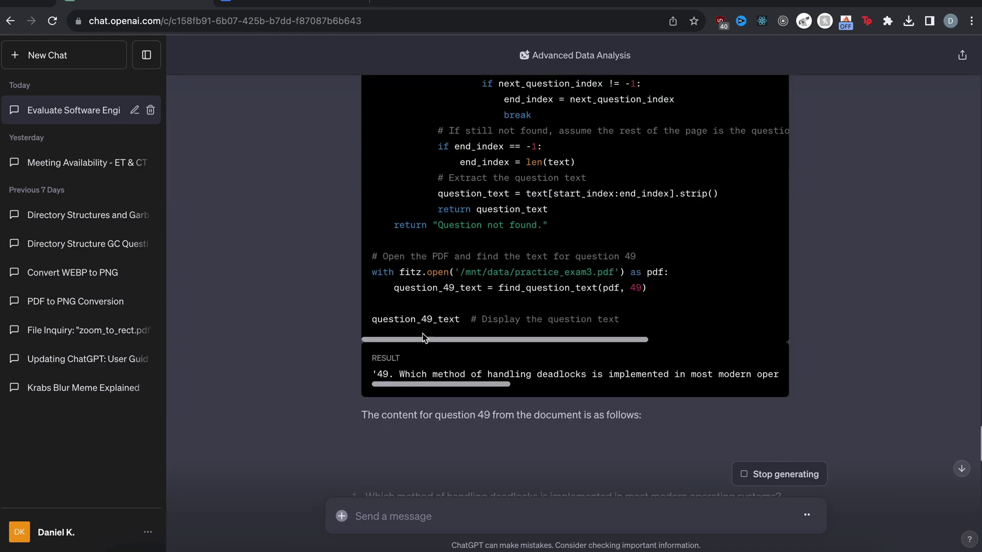
scroll(500, 283, "down", 10)
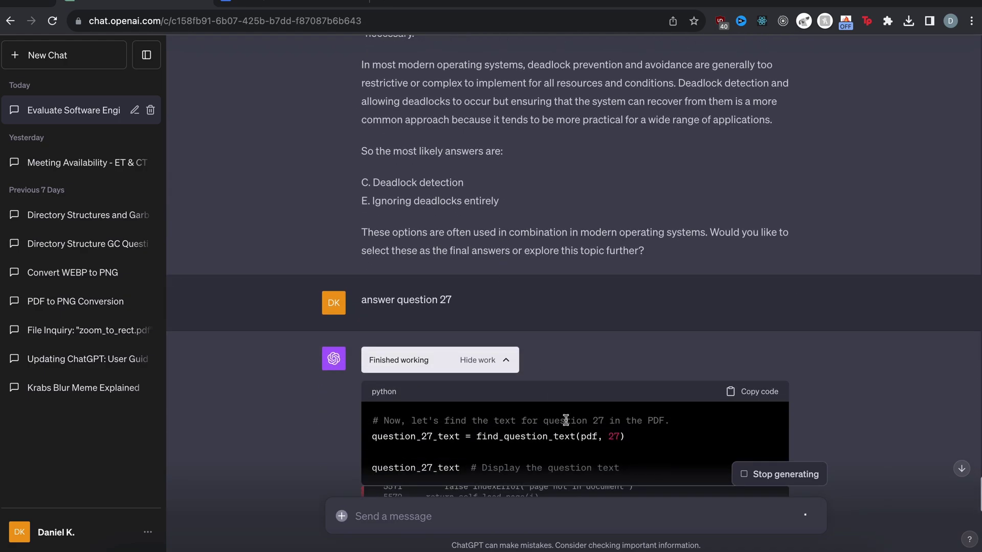
scroll(587, 383, "up", 10)
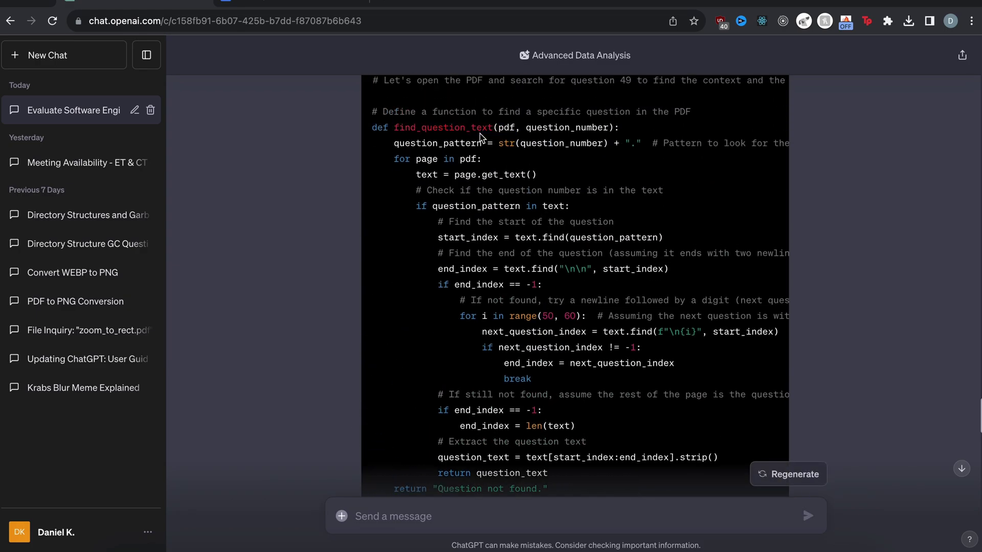
scroll(484, 148, "down", 10)
scroll(488, 182, "down", 5)
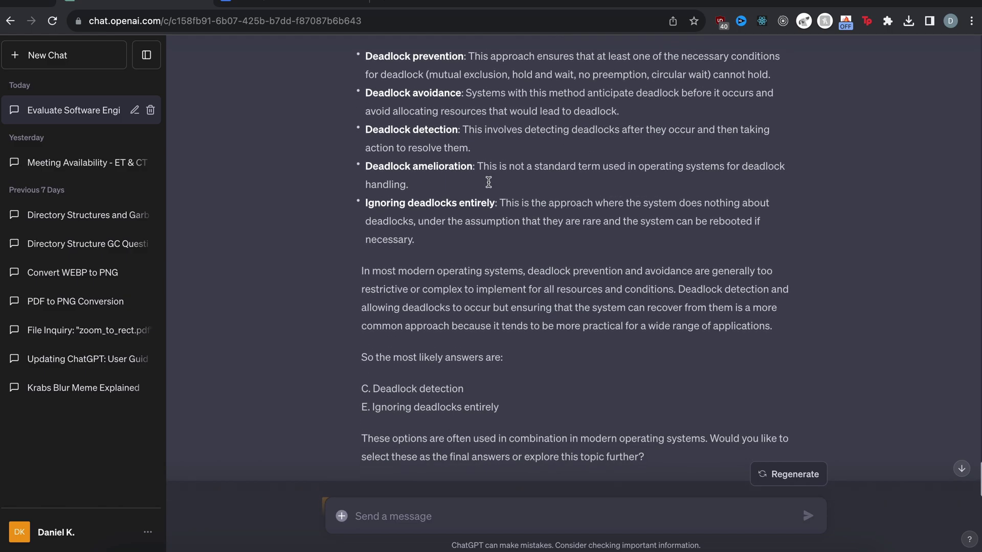
scroll(489, 184, "down", 10)
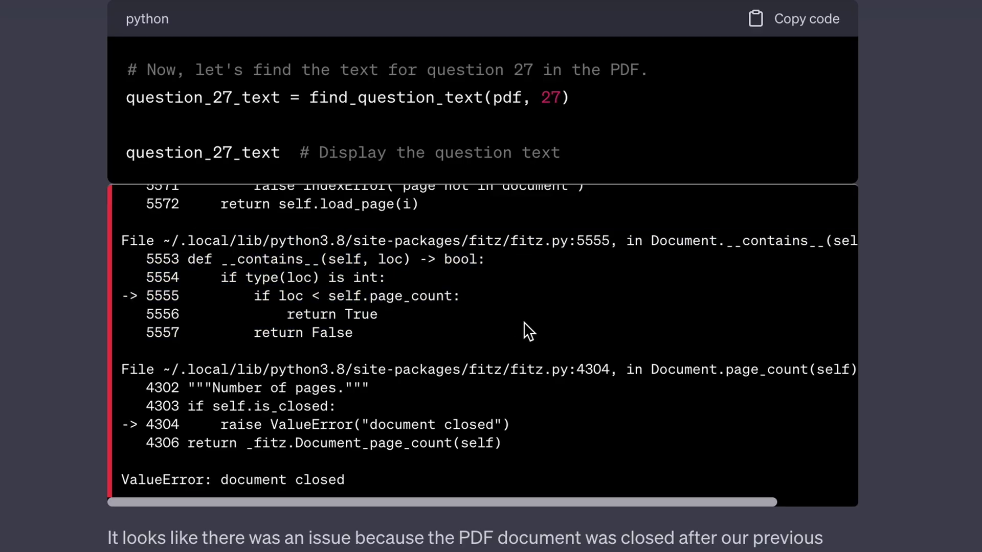
scroll(384, 296, "down", 5)
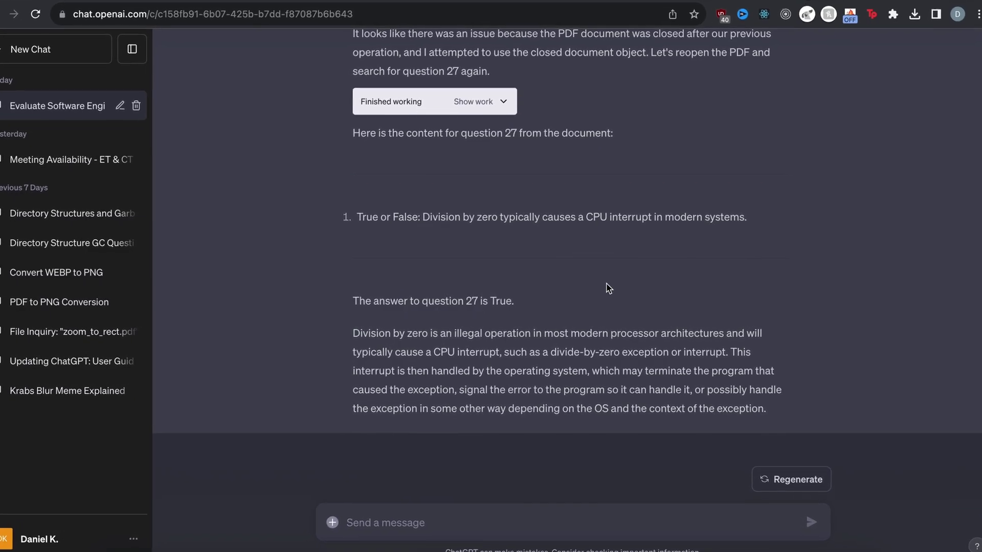
Highlight question 27's answer sentence, then rotate arthurfist.pdf's fist image upright in Preview.
left_click_drag(439, 304, 572, 302)
left_click(559, 295)
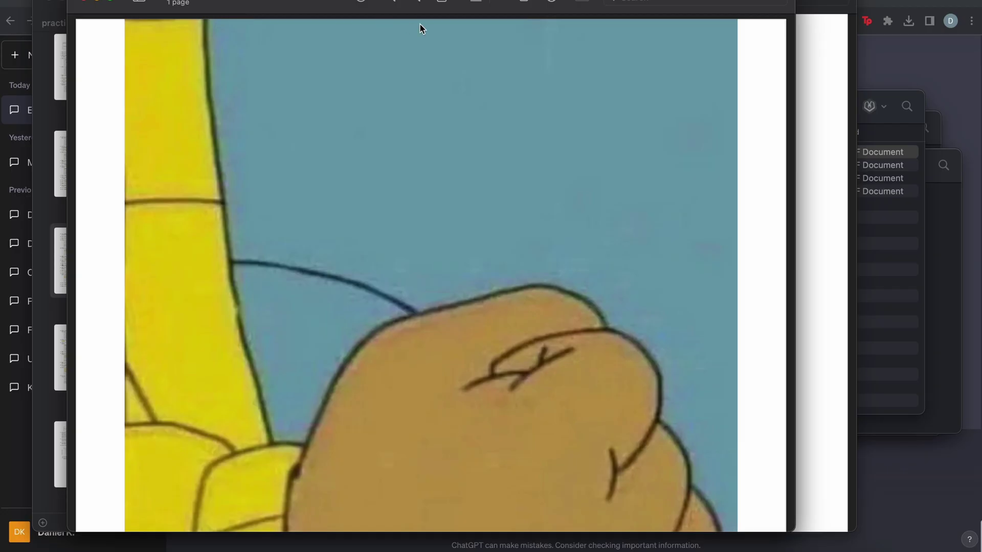
left_click(527, 3)
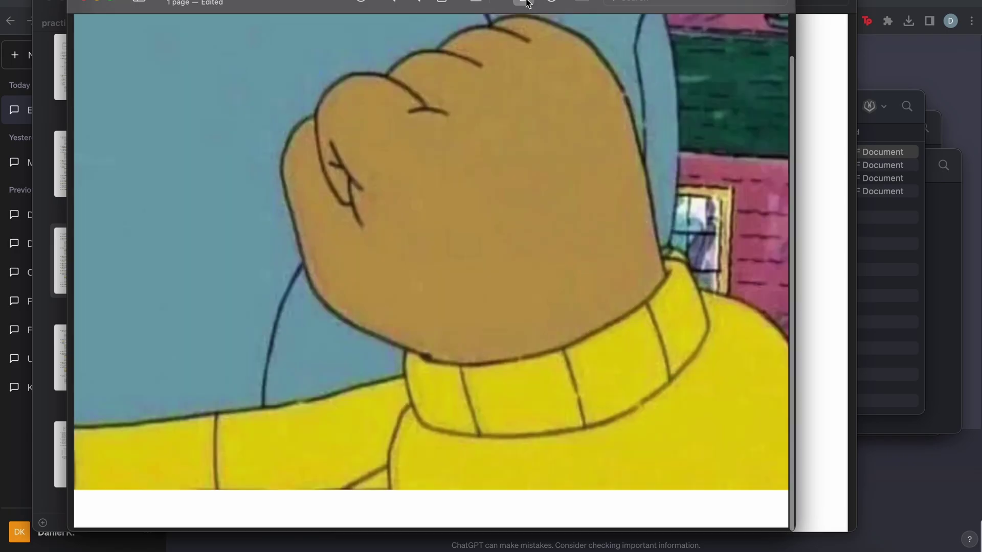
left_click(527, 2)
left_click(526, 3)
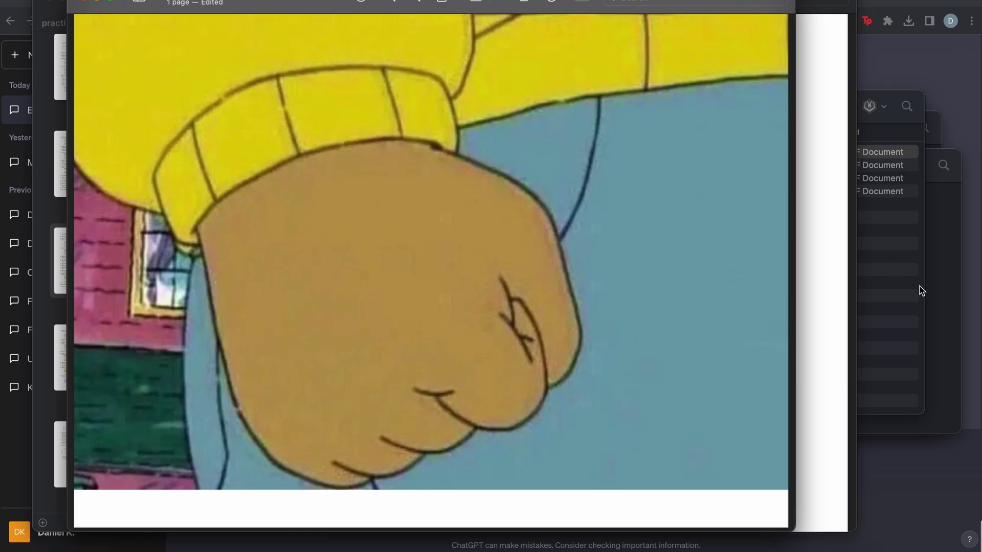
Attach arthurfist.pdf from the chatgpt pdfs folder and ask 'what image is in this pdf?'.
left_click(898, 287)
left_click_drag(720, 151, 759, 362)
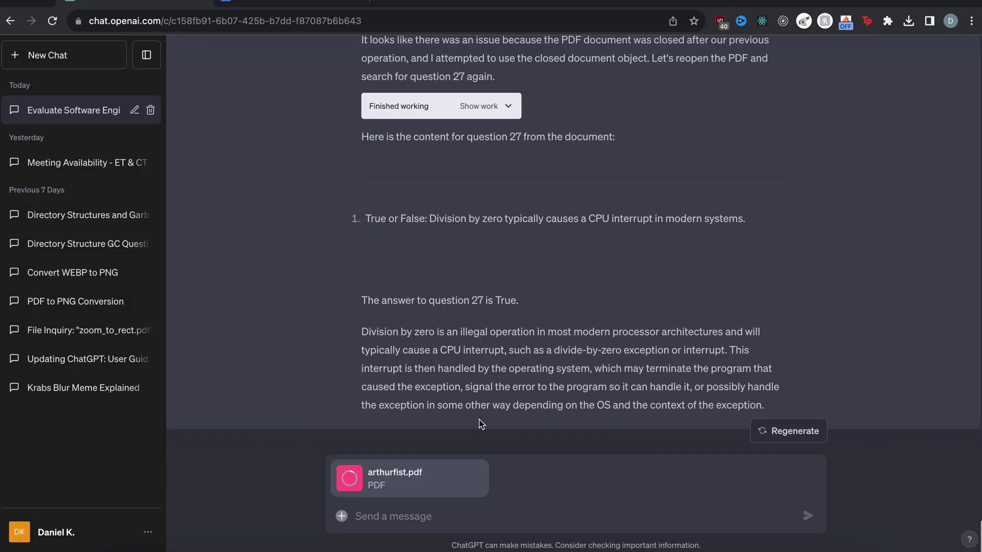
type("what is")
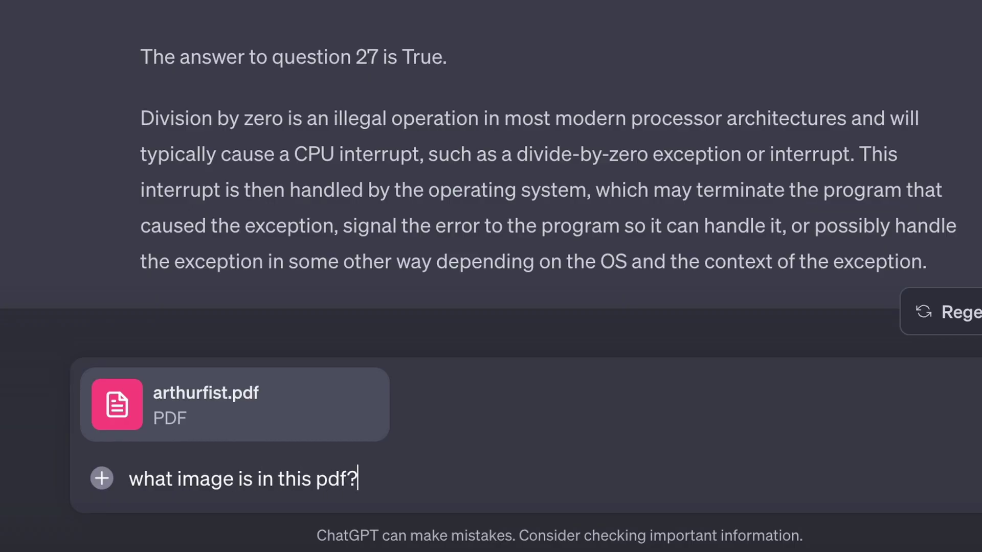
key("Return")
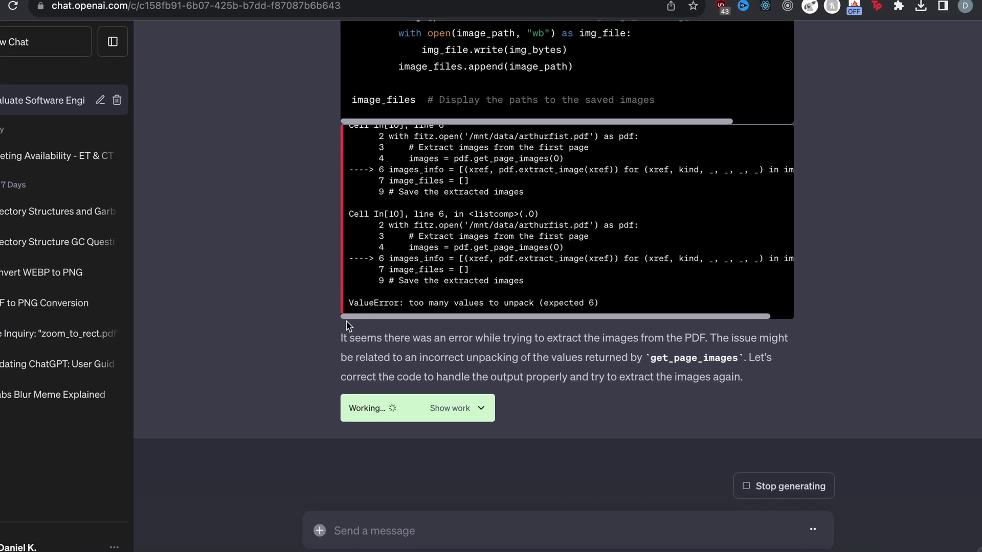
scroll(546, 315, "up", 5)
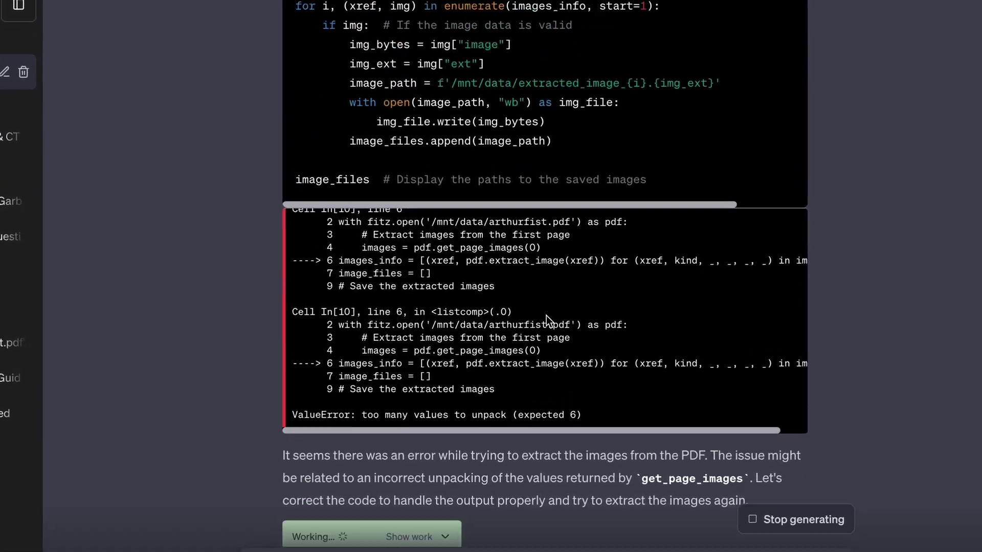
scroll(688, 240, "down", 5)
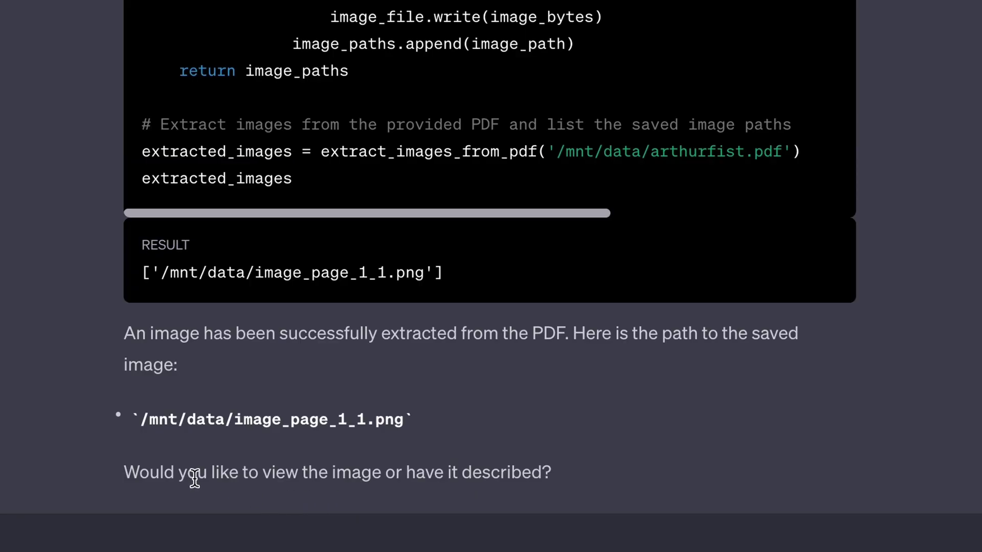
Reply 'both' to request both viewing and a description of the extracted image.
left_click_drag(194, 475, 456, 471)
left_click(455, 471)
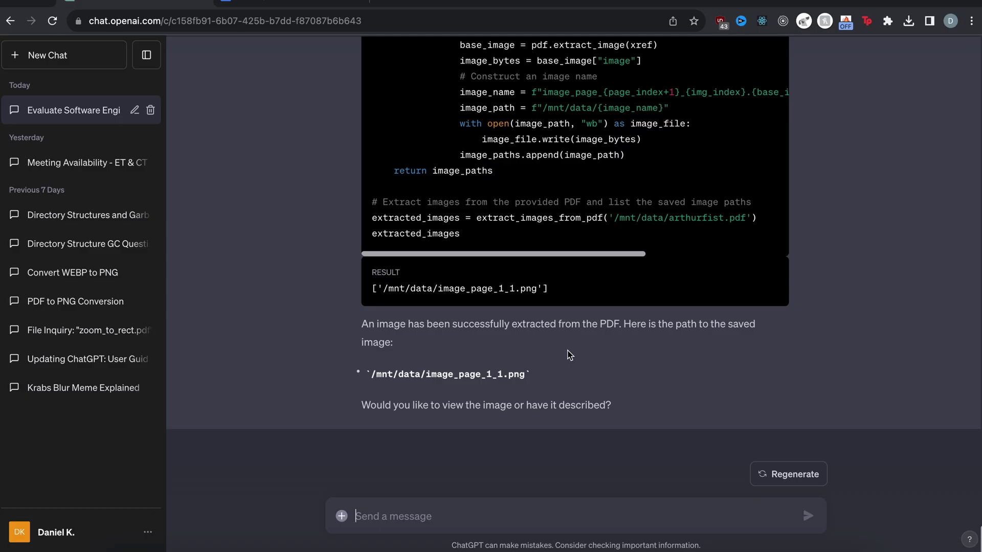
type("both")
key("Return")
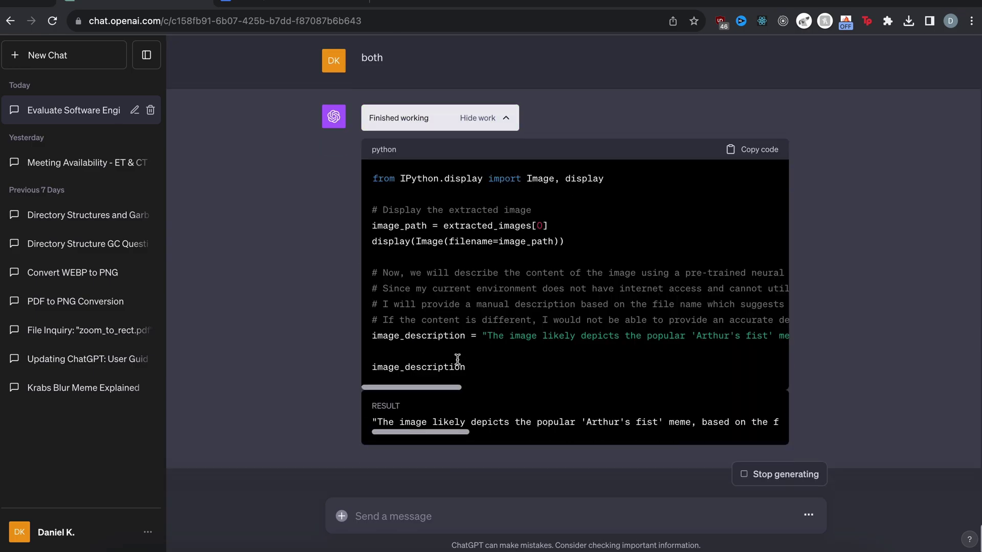
Review the image description, highlighting the paragraph and the words popular 'Arthur's fist'.
scroll(485, 301, "right", 2)
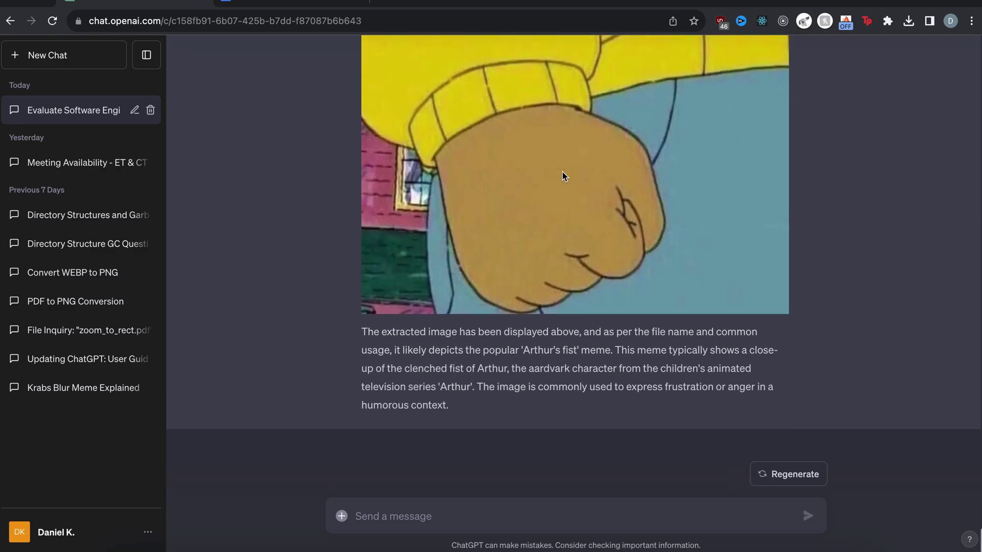
left_click_drag(357, 332, 473, 404)
left_click(485, 353)
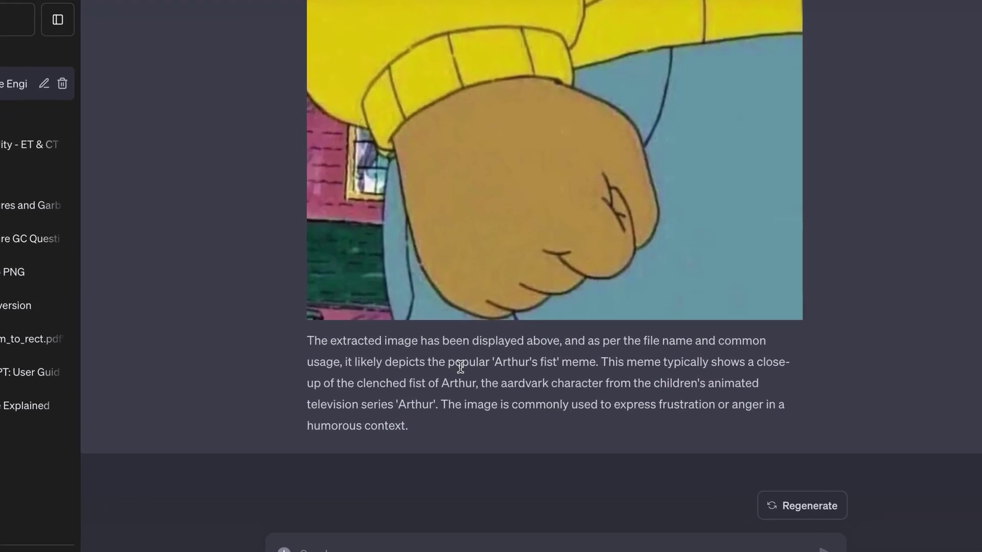
left_click_drag(448, 363, 558, 363)
left_click(583, 364)
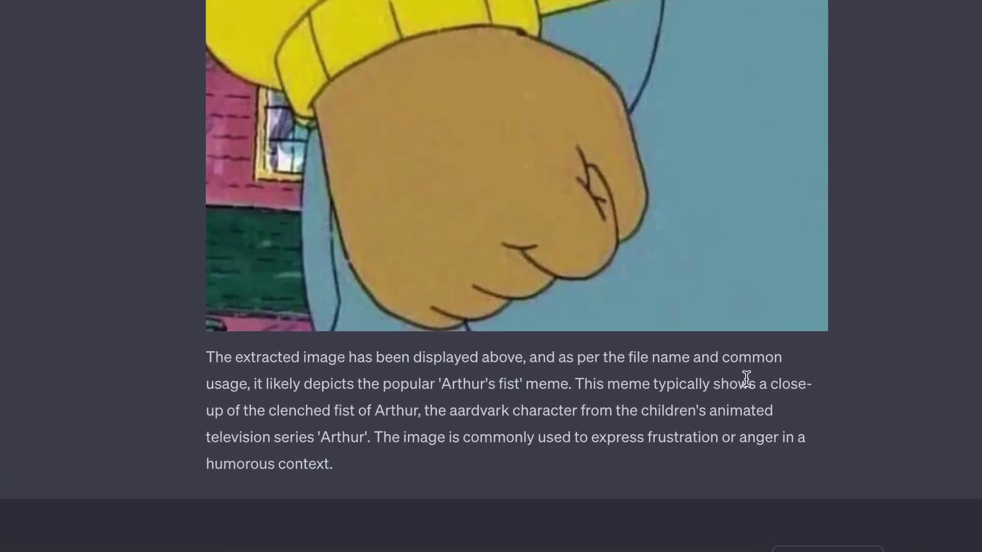